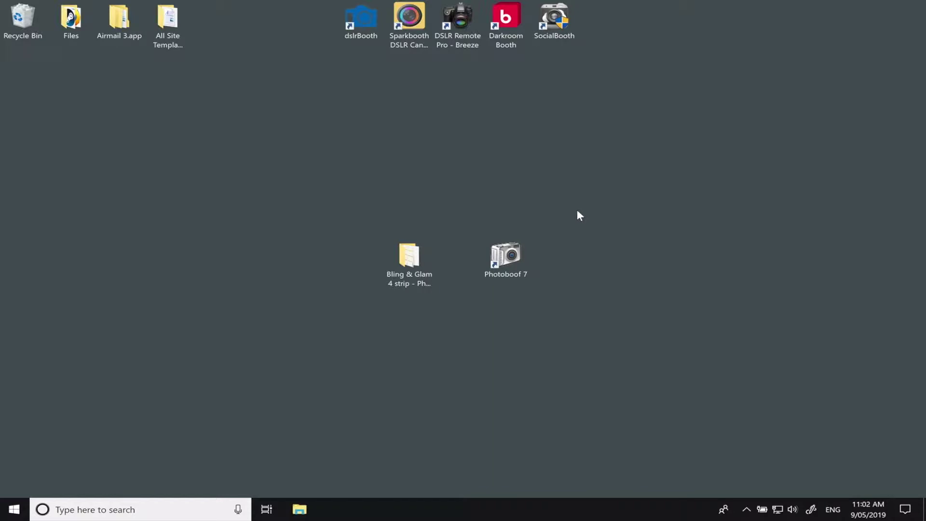
# Step: Reposition the "Bling & Glam 4 strip - Photoboof" folder on the desktop, and open it in a centred window
pyautogui.moveTo(393, 279); pyautogui.dragTo(339, 189)
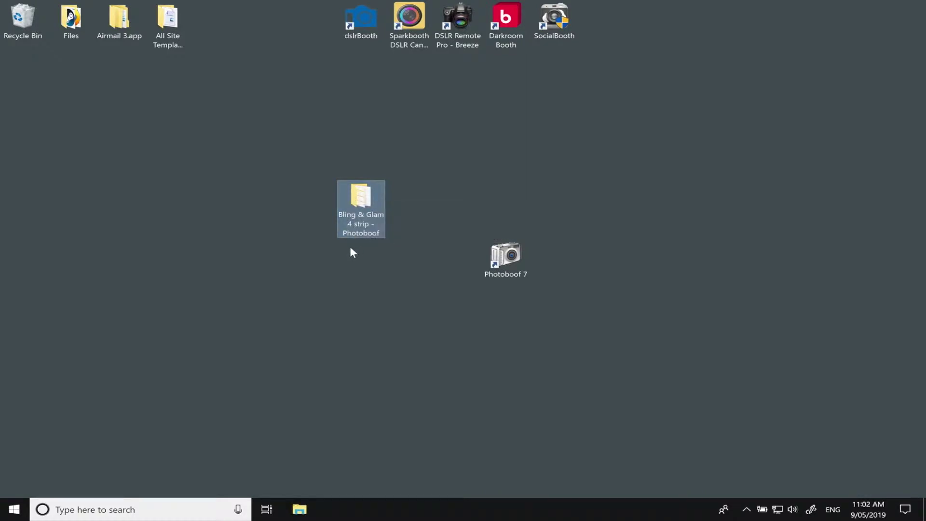
pyautogui.click(364, 202)
pyautogui.doubleClick(364, 202)
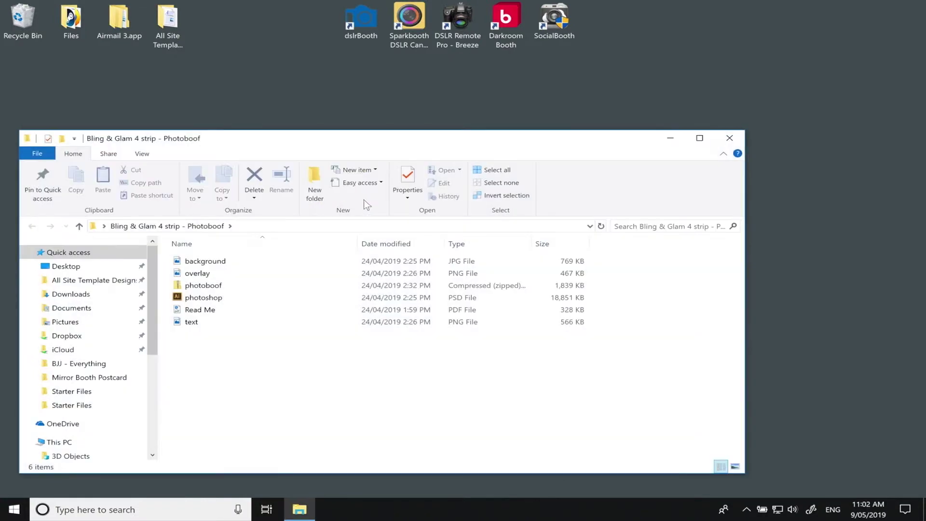
pyautogui.moveTo(253, 141); pyautogui.dragTo(321, 124)
# Step: Examine the template files in the folder: background, overlay, photoboof, photoshop, Read Me and text
pyautogui.click(295, 247)
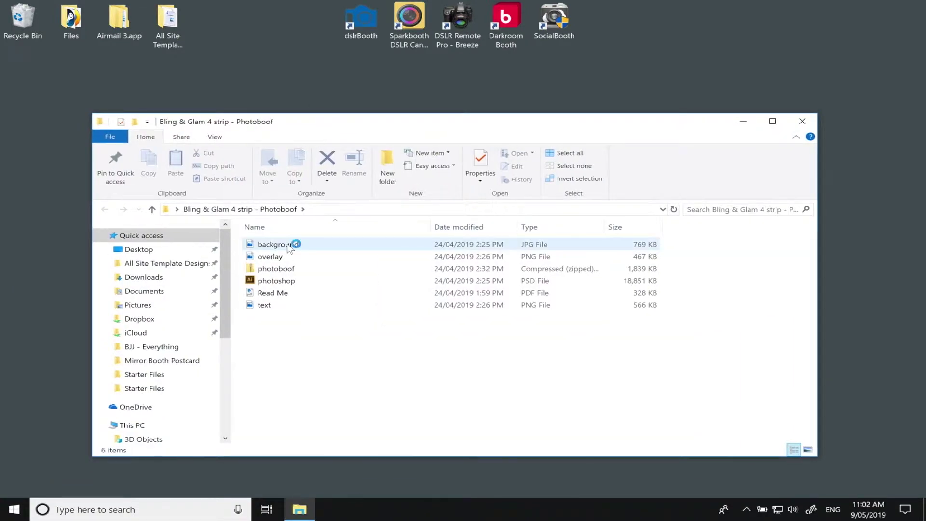
pyautogui.click(283, 259)
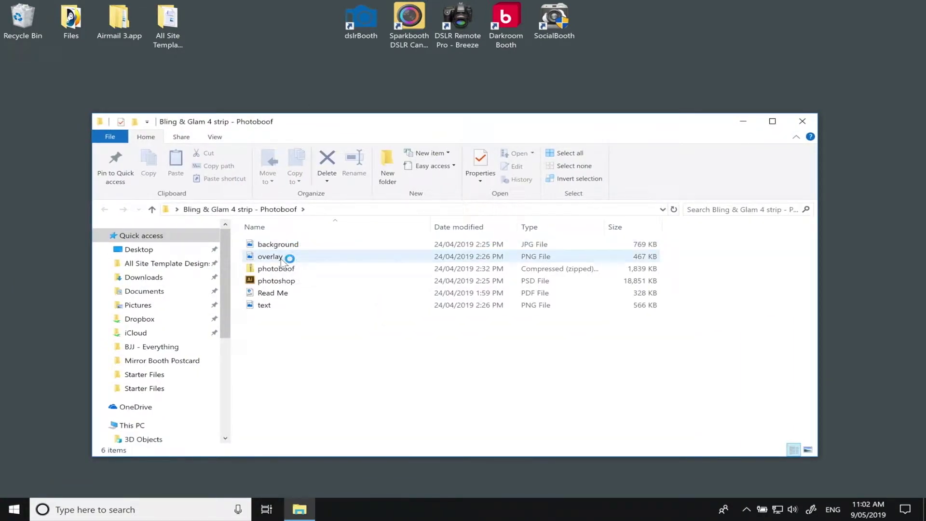
pyautogui.click(289, 282)
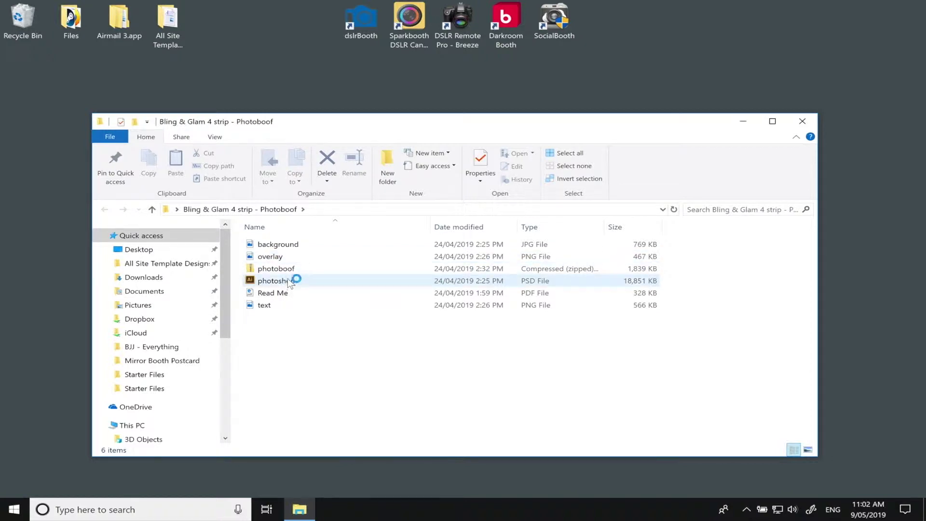
pyautogui.click(290, 270)
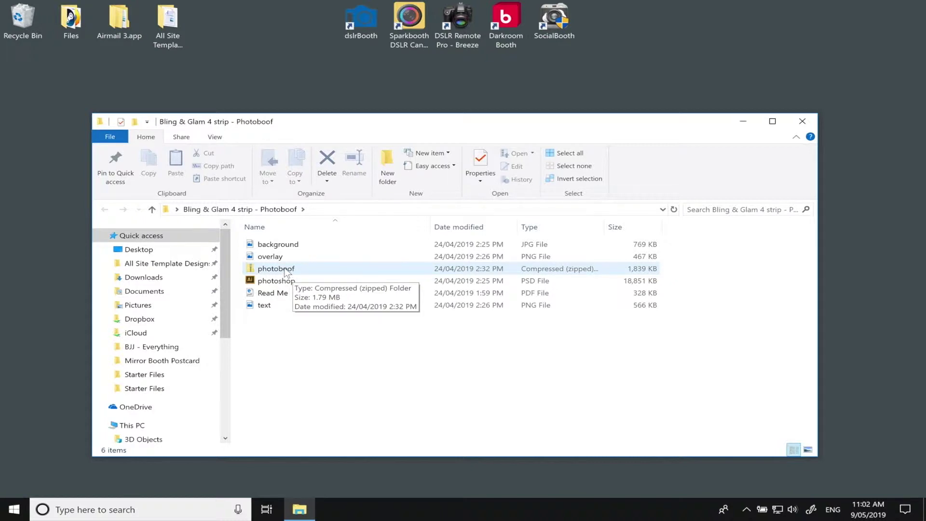
pyautogui.click(285, 282)
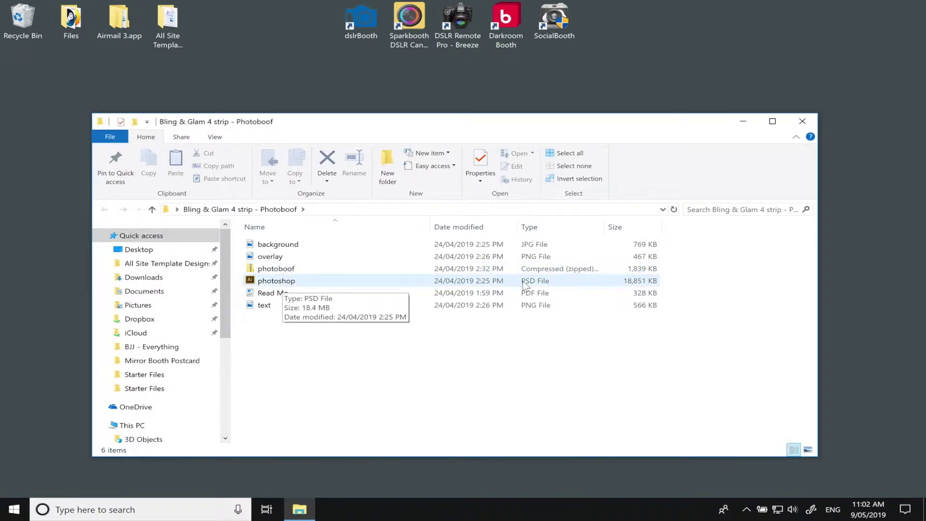
pyautogui.click(316, 294)
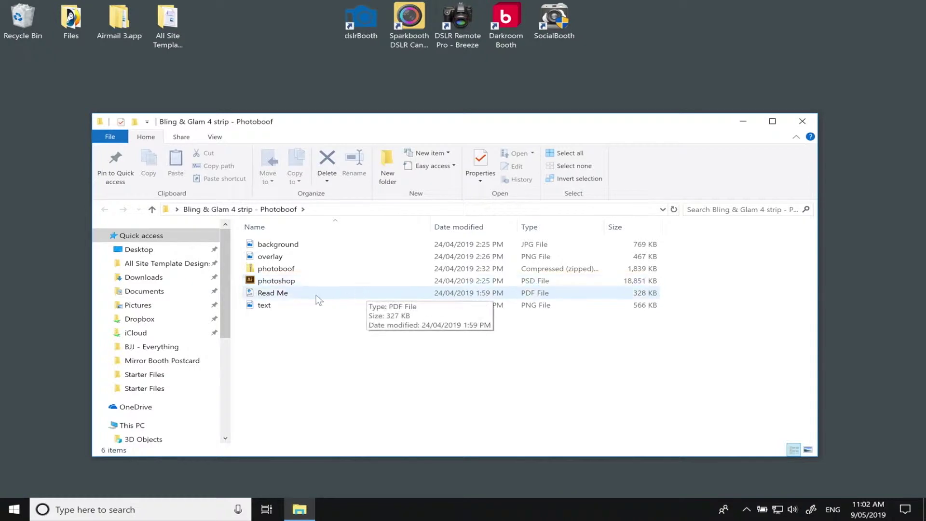
pyautogui.click(285, 304)
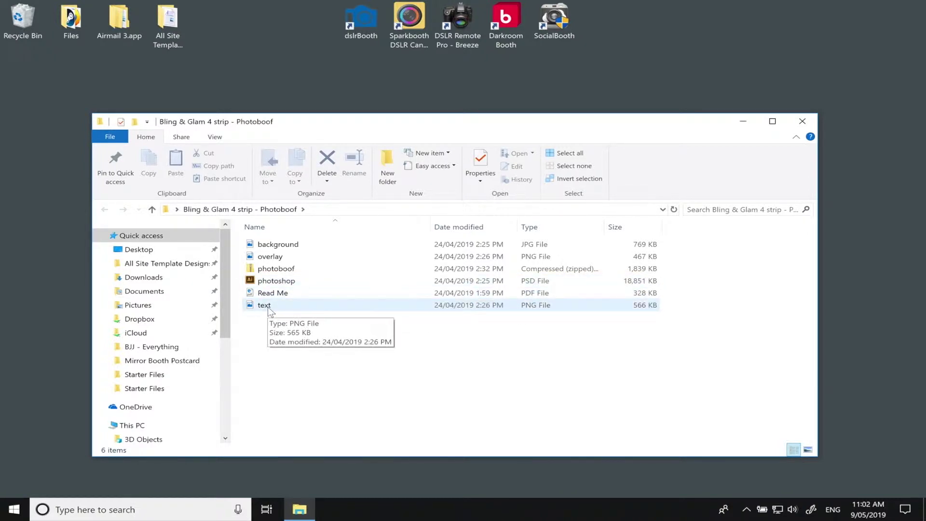
pyautogui.click(287, 281)
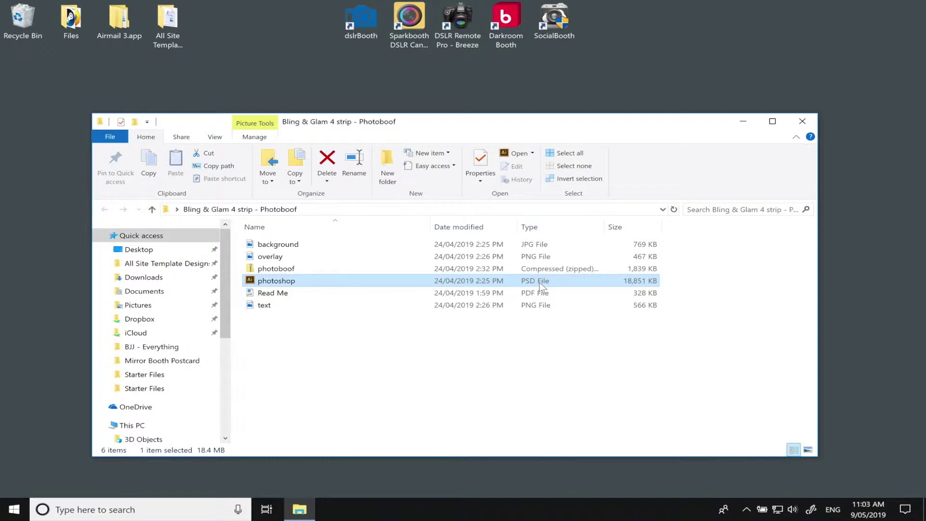
# Step: Open the Read Me PDF and examine its Fonts Used section, including the Mellony Brush link
pyautogui.click(289, 295)
pyautogui.doubleClick(290, 295)
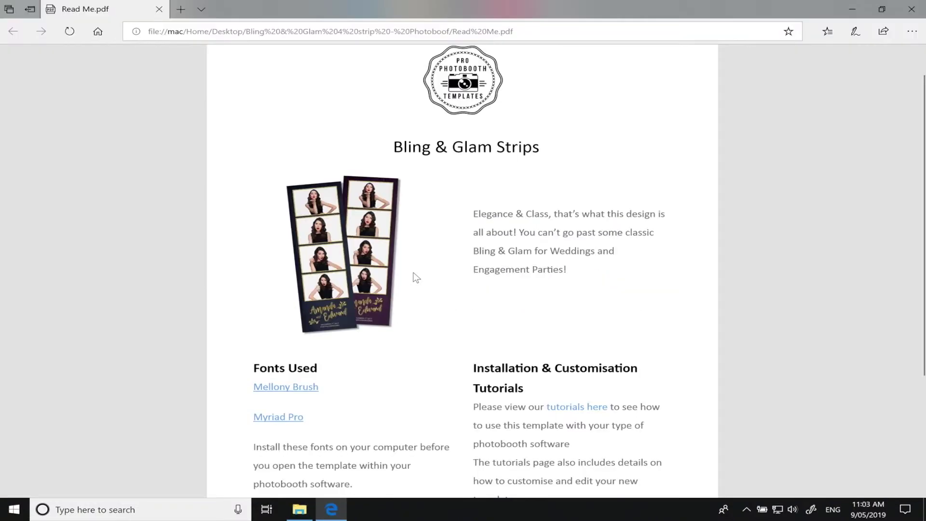
pyautogui.scroll(-1, 492, 265)
pyautogui.scroll(1, 459, 261)
pyautogui.scroll(-2, 494, 229)
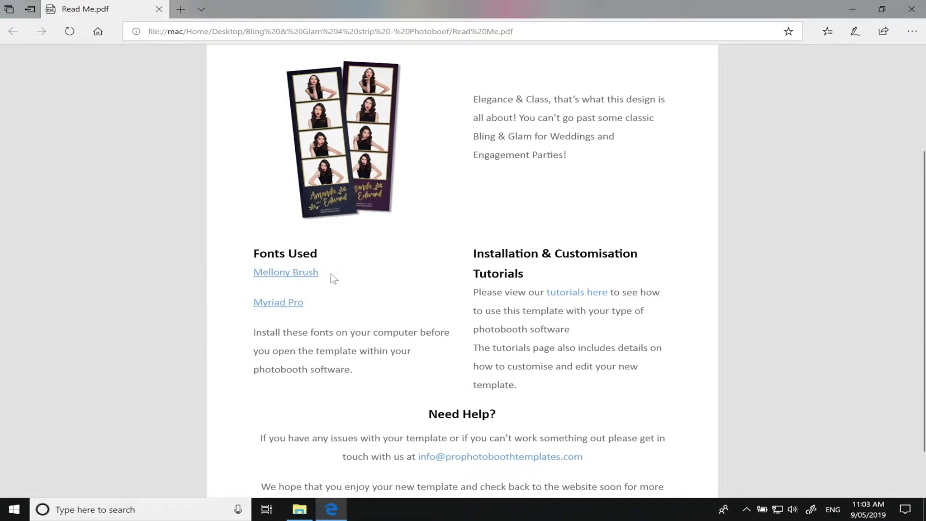
pyautogui.click(299, 273)
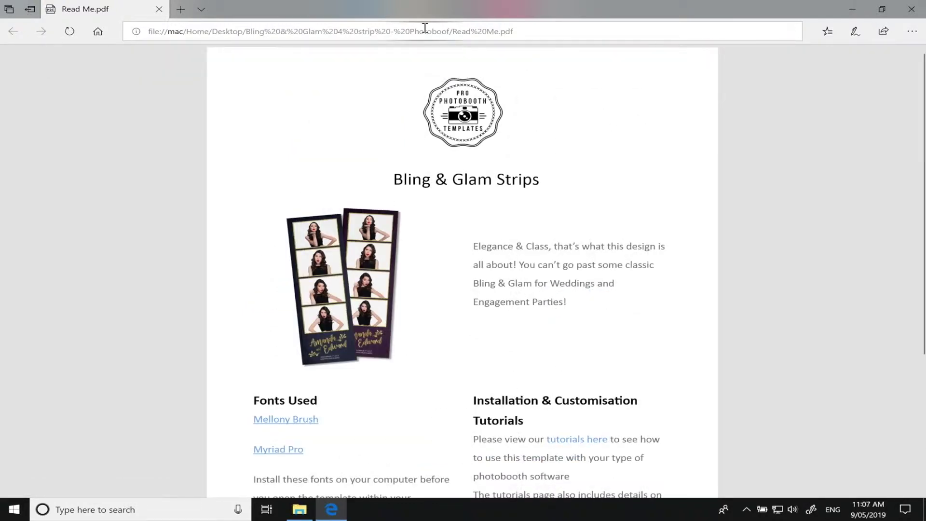
pyautogui.click(425, 29)
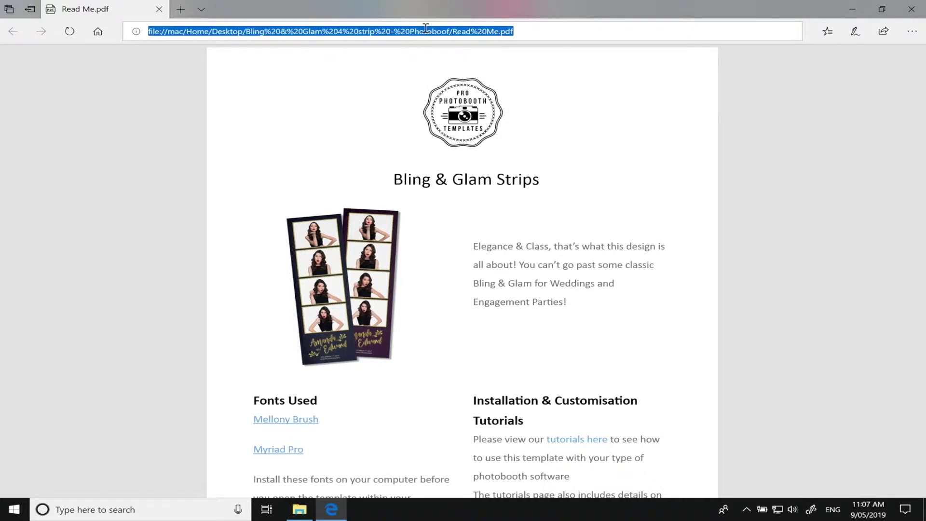
pyautogui.write('www.')
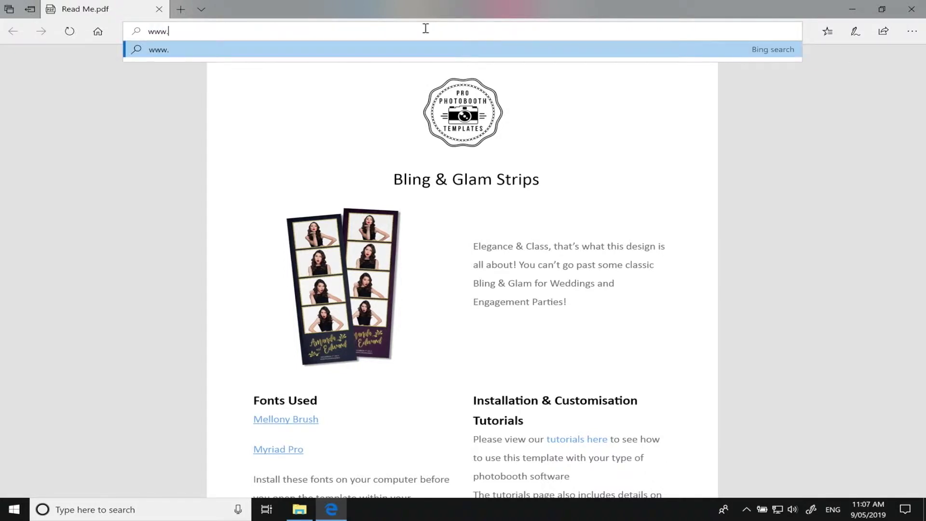
pyautogui.write('photopea')
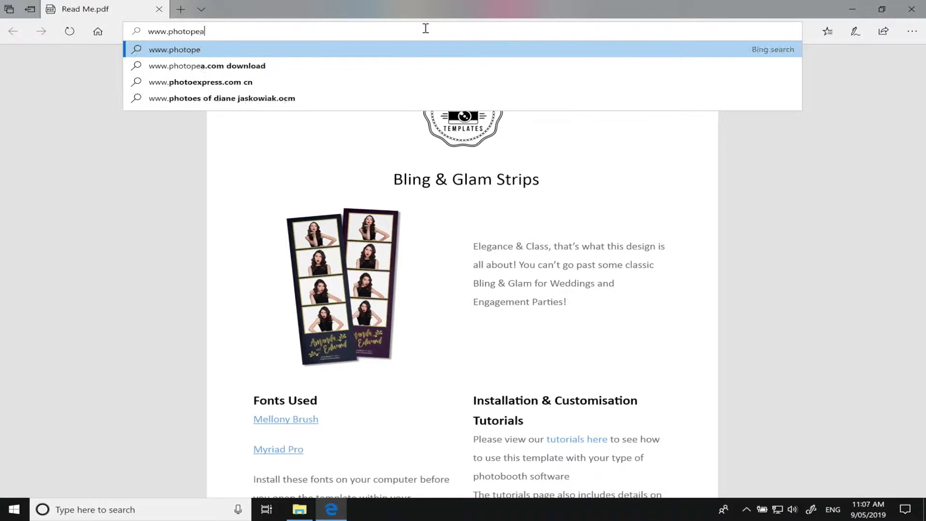
pyautogui.write('.com')
pyautogui.press('Return')
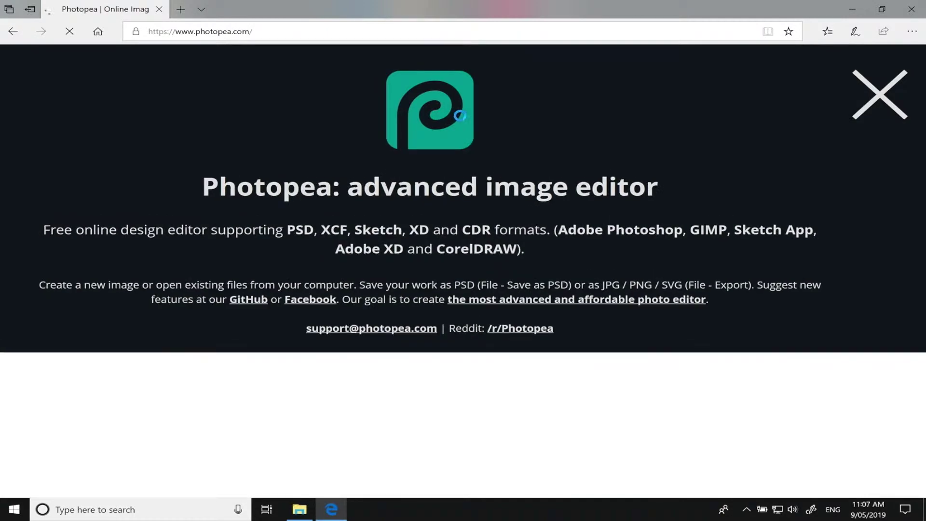
pyautogui.click(886, 104)
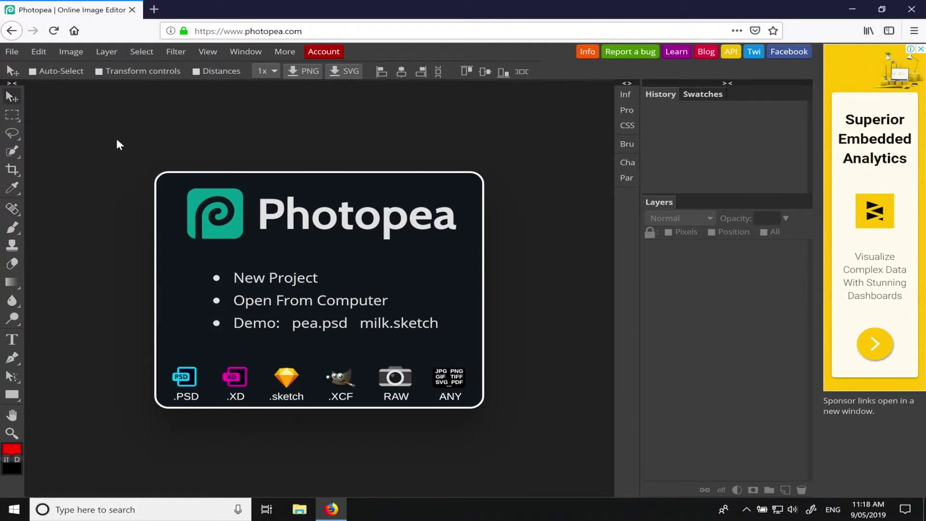
# Step: Open the photoshop PSD file from the "Bling & Glam 4 strip - Photoboof" folder on the desktop
pyautogui.click(12, 52)
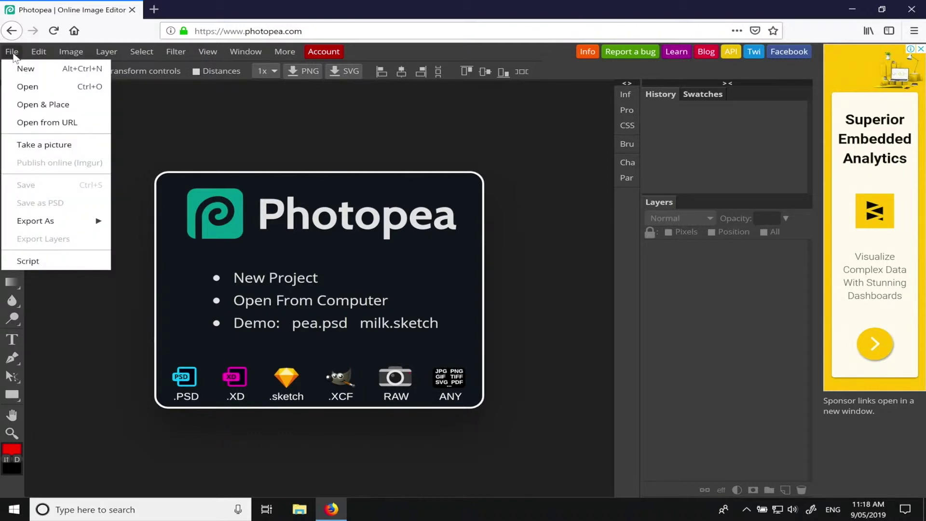
pyautogui.click(27, 86)
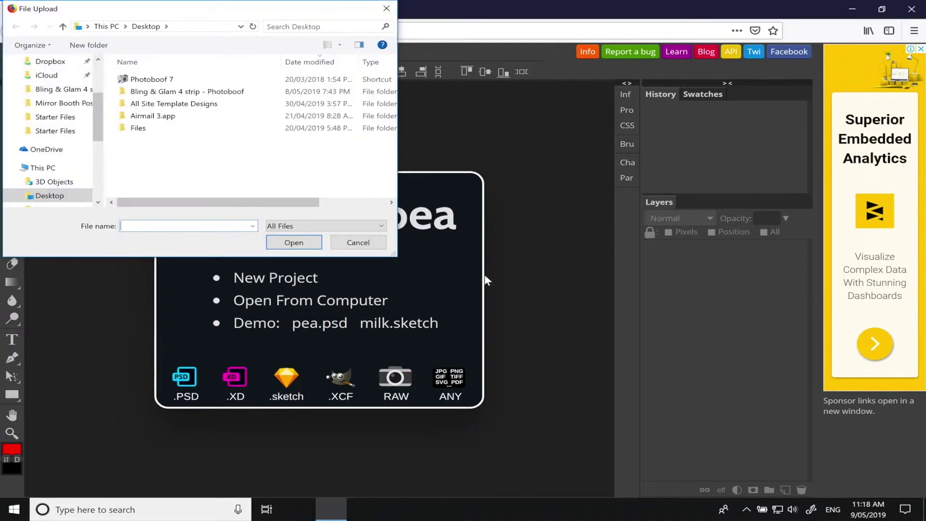
pyautogui.moveTo(221, 9); pyautogui.dragTo(324, 51)
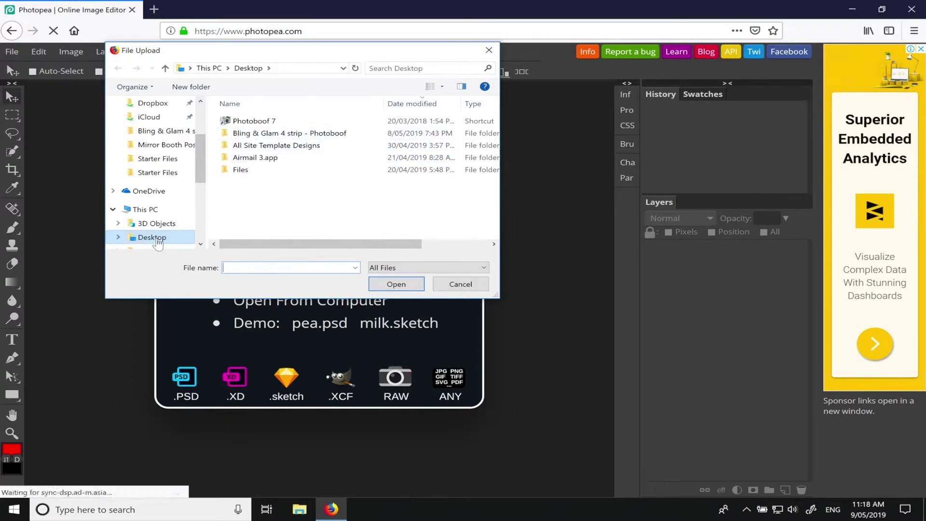
pyautogui.doubleClick(322, 134)
pyautogui.click(257, 158)
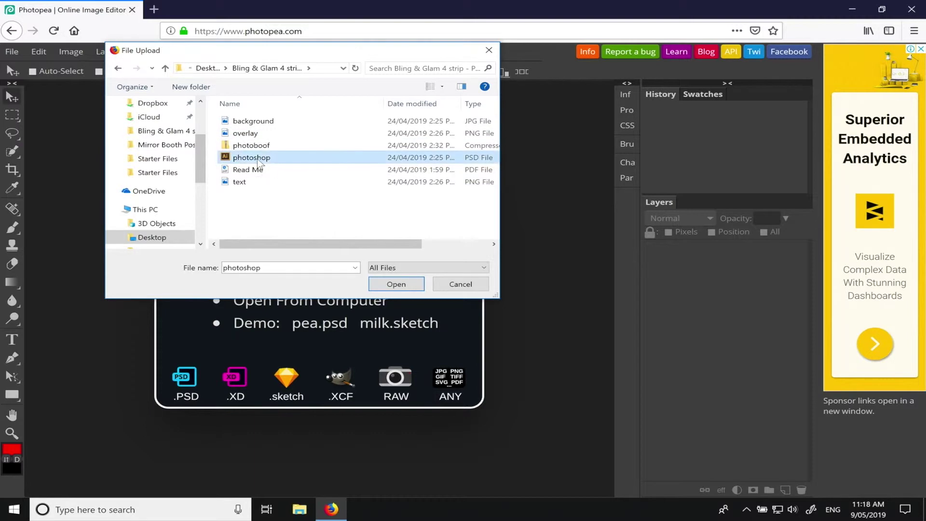
pyautogui.moveTo(496, 295); pyautogui.dragTo(607, 358)
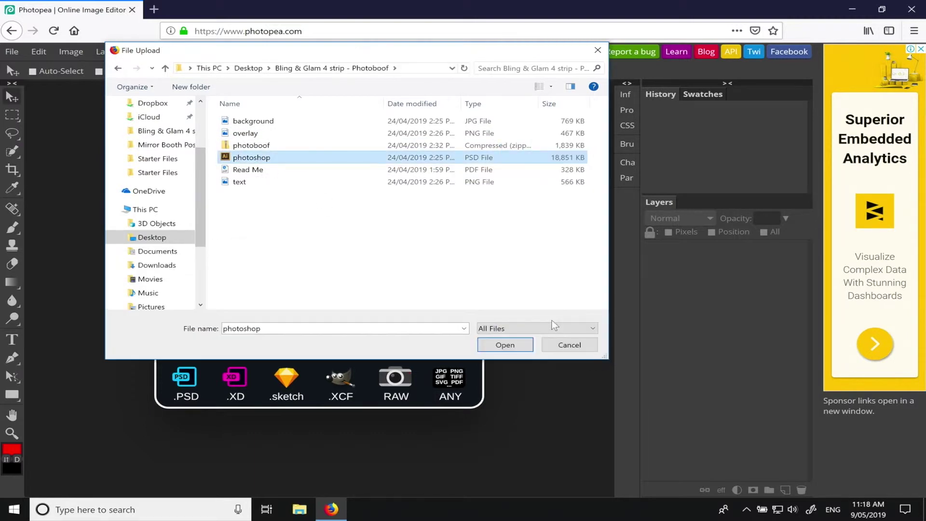
pyautogui.doubleClick(244, 157)
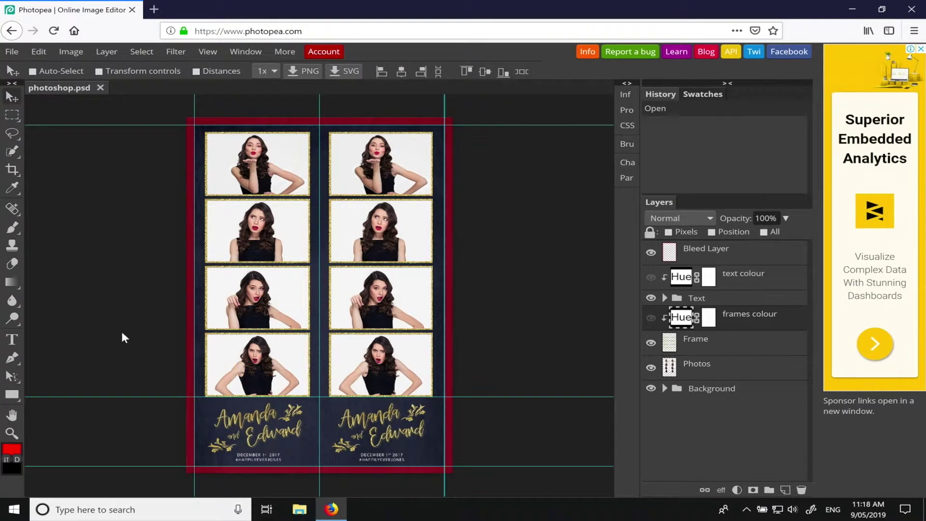
# Step: Load the TrueType mellony dry brush font from Downloads for the upper name on the left strip, and keep it for future sessions
pyautogui.click(12, 340)
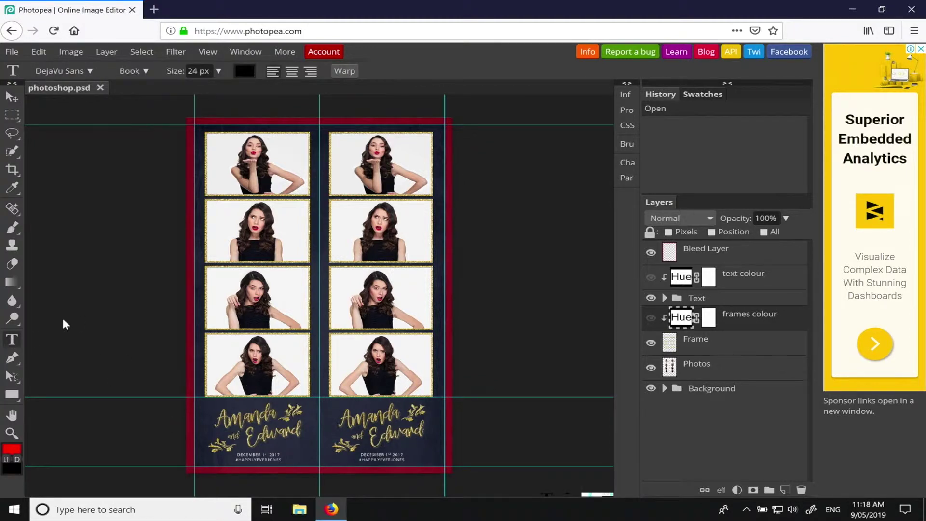
pyautogui.doubleClick(279, 417)
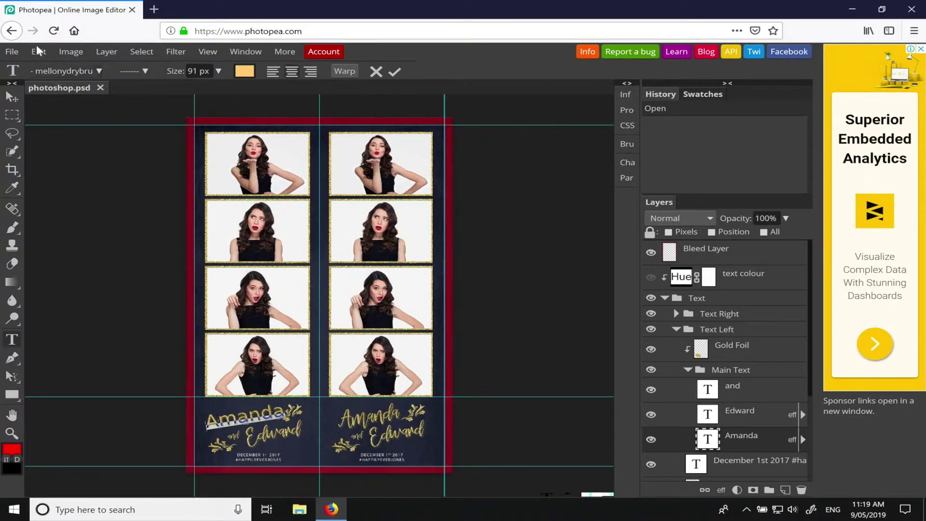
pyautogui.click(98, 71)
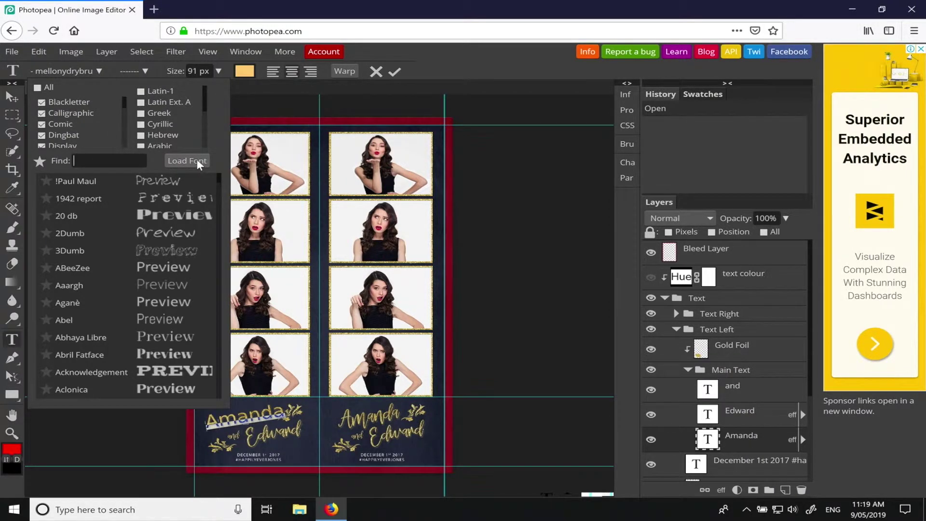
pyautogui.click(199, 165)
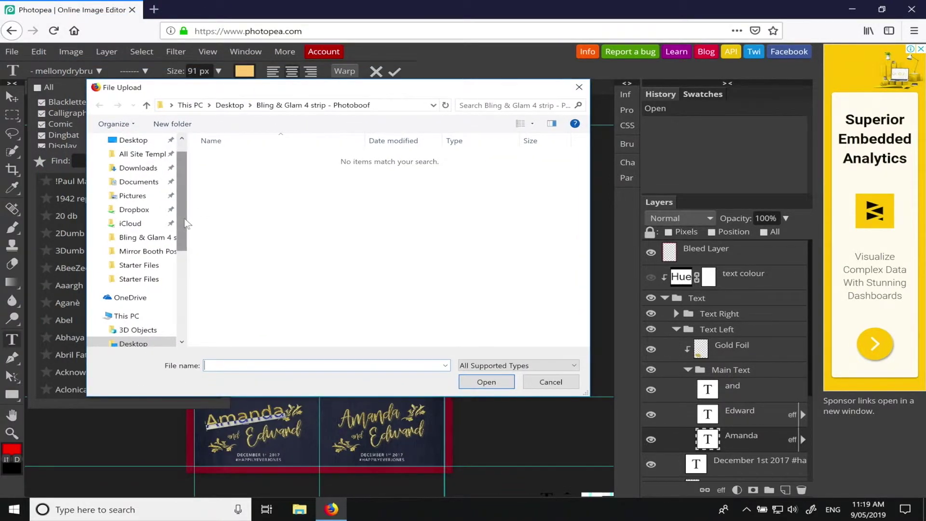
pyautogui.scroll(1, 155, 204)
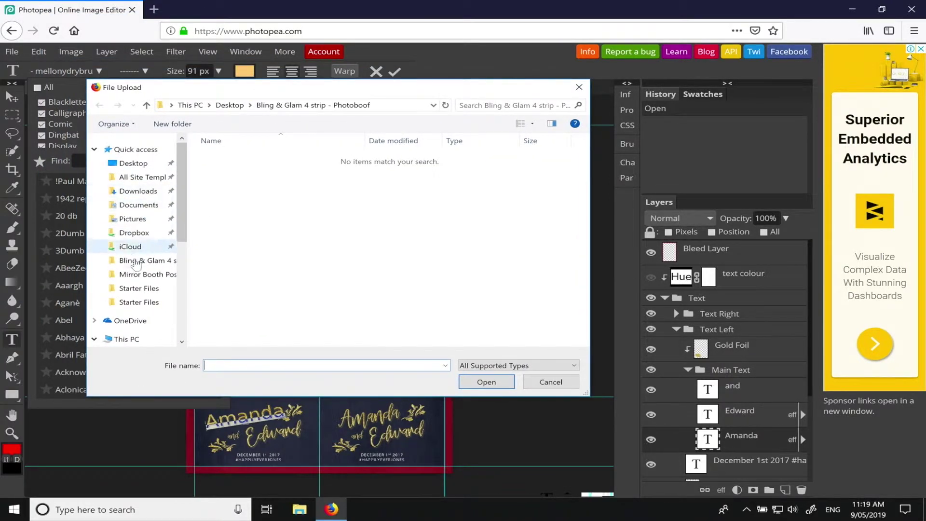
pyautogui.moveTo(145, 261); pyautogui.dragTo(133, 192)
pyautogui.click(138, 191)
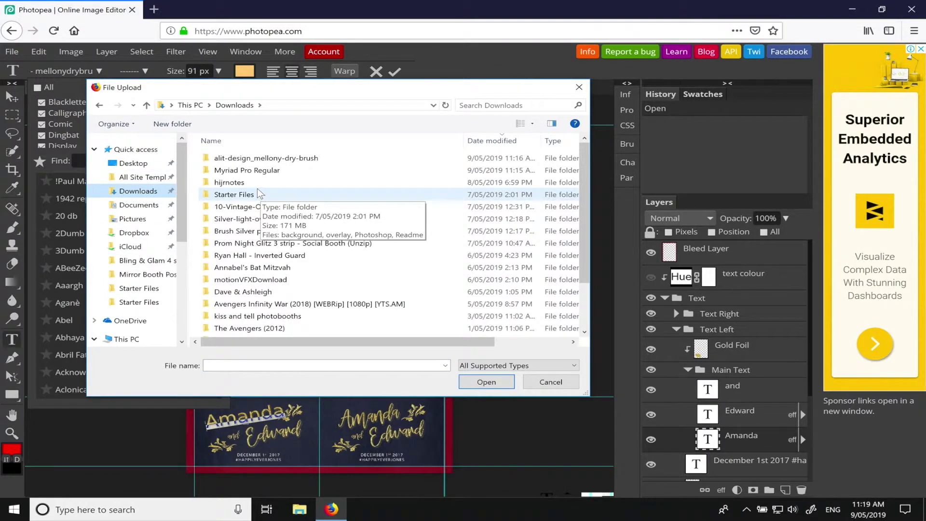
pyautogui.doubleClick(291, 160)
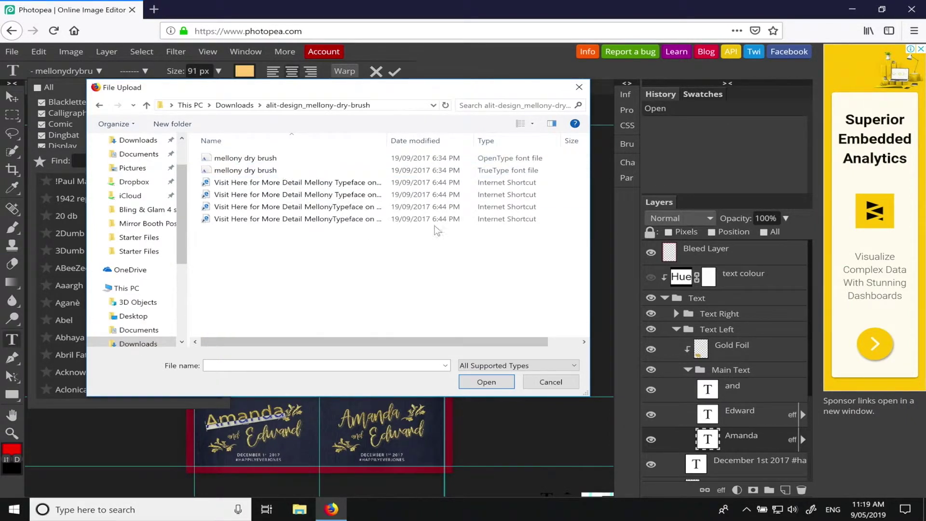
pyautogui.click(252, 173)
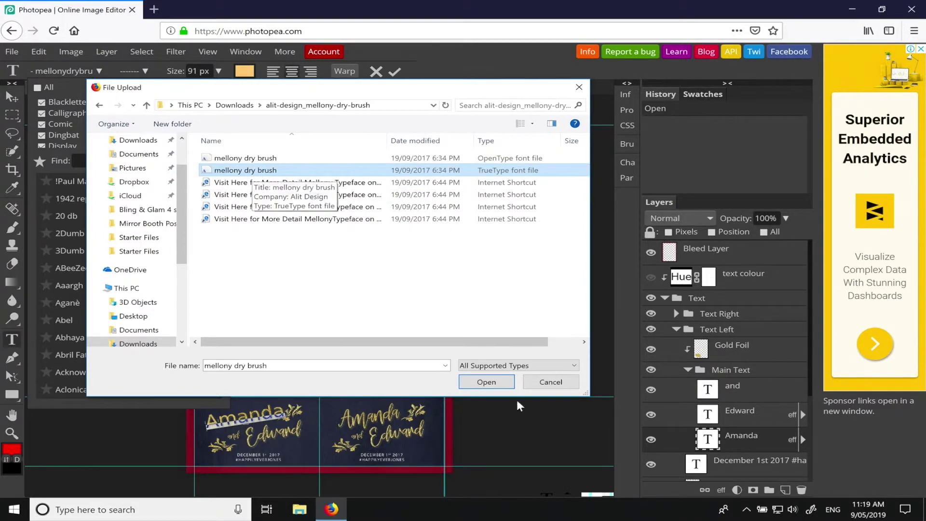
pyautogui.click(496, 384)
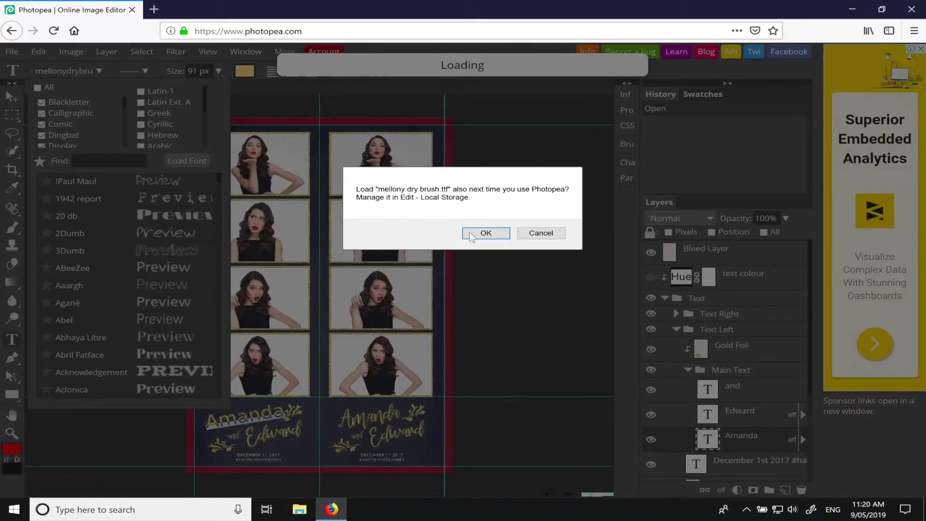
pyautogui.click(486, 234)
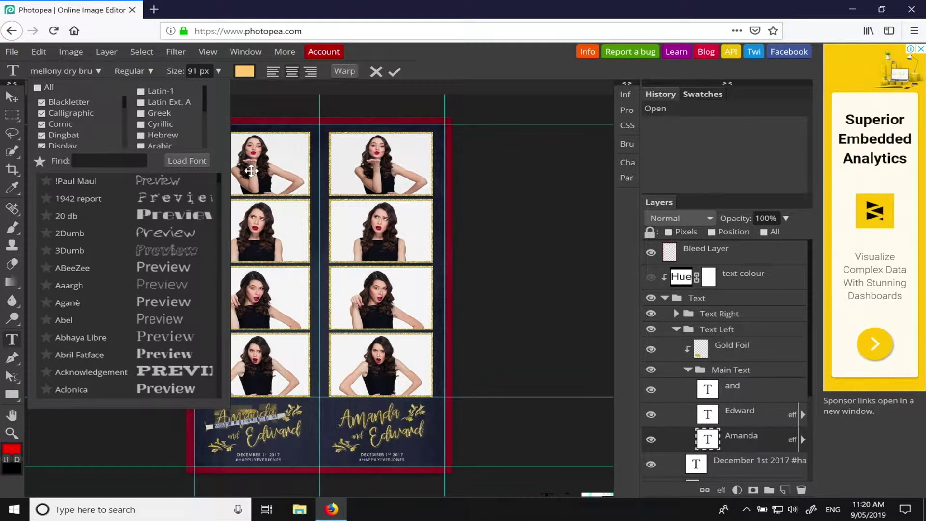
# Step: Load the Myriad Pro Regular TrueType font from the Myriad Pro Regular folder in Downloads and close the font list
pyautogui.click(186, 164)
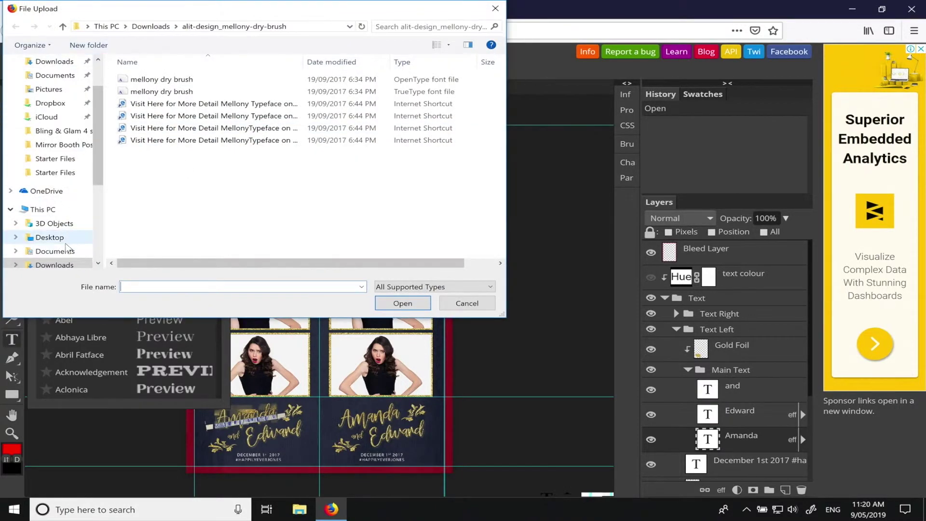
pyautogui.click(69, 264)
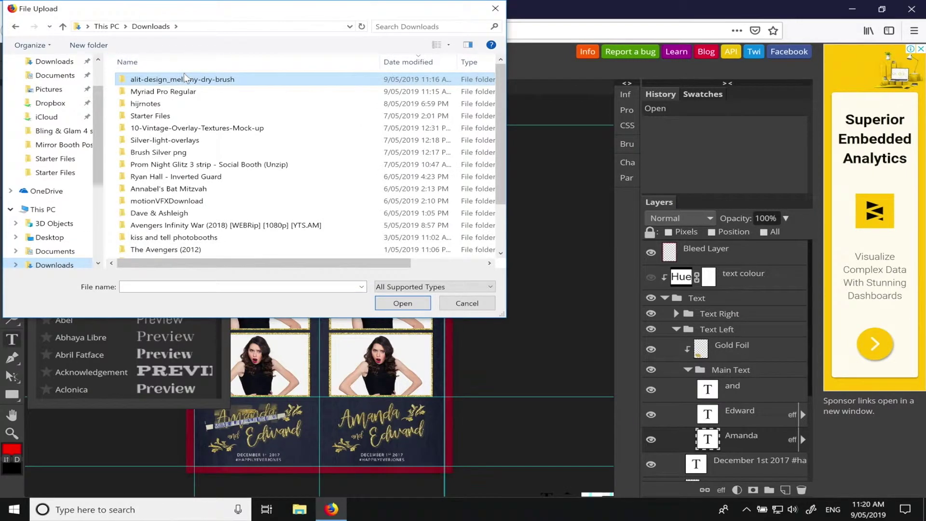
pyautogui.click(186, 91)
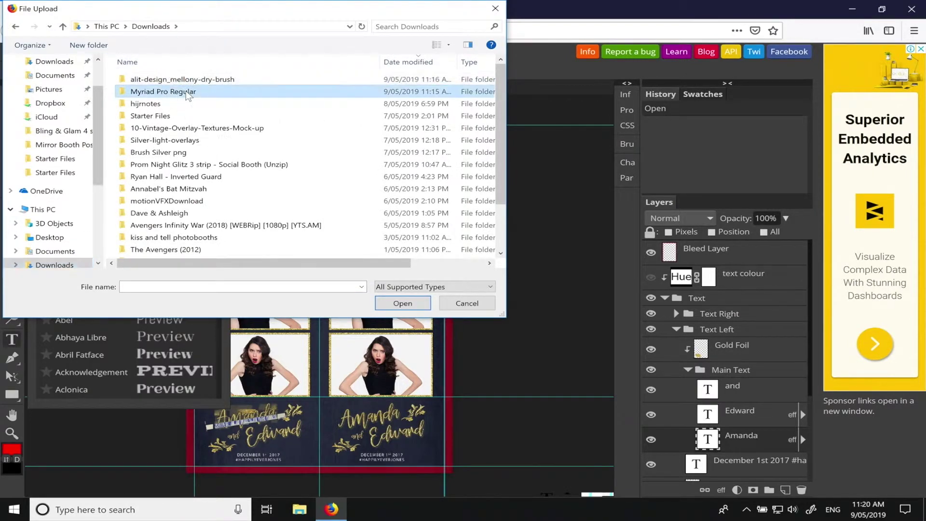
pyautogui.doubleClick(187, 91)
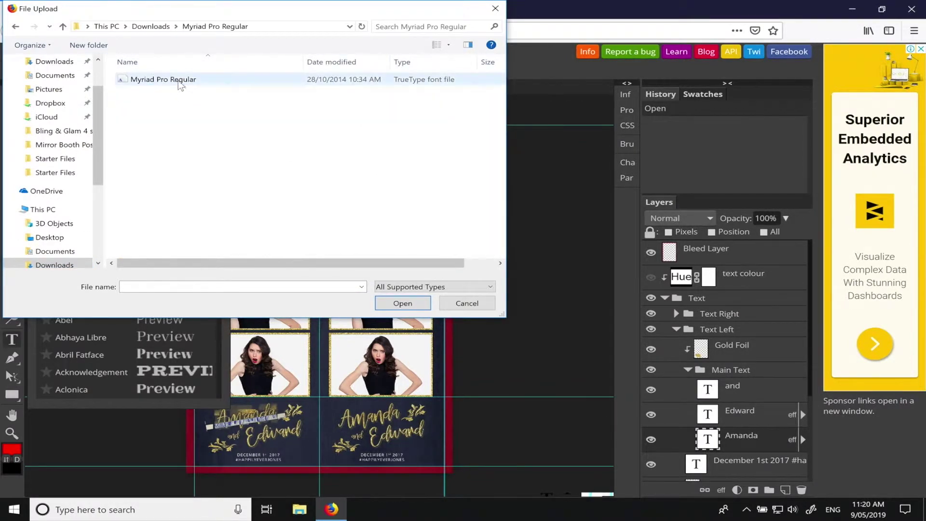
pyautogui.click(168, 81)
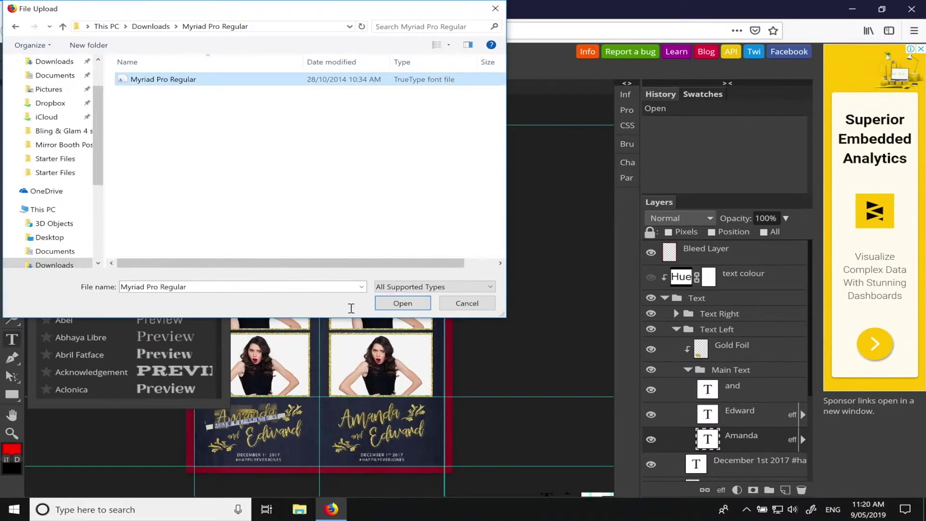
pyautogui.click(402, 304)
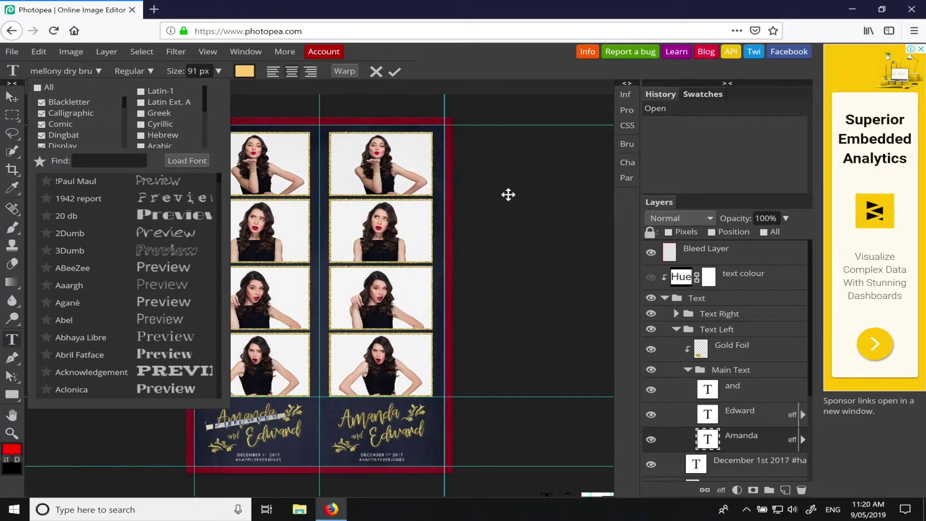
pyautogui.click(508, 192)
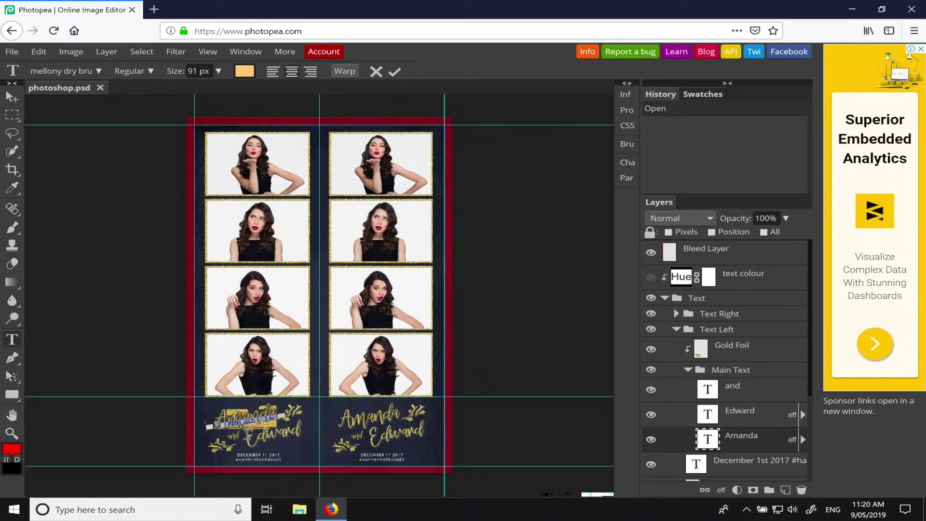
# Step: Replace the upper and lower names on the left strip with the new couple's first names
pyautogui.write('Sally')
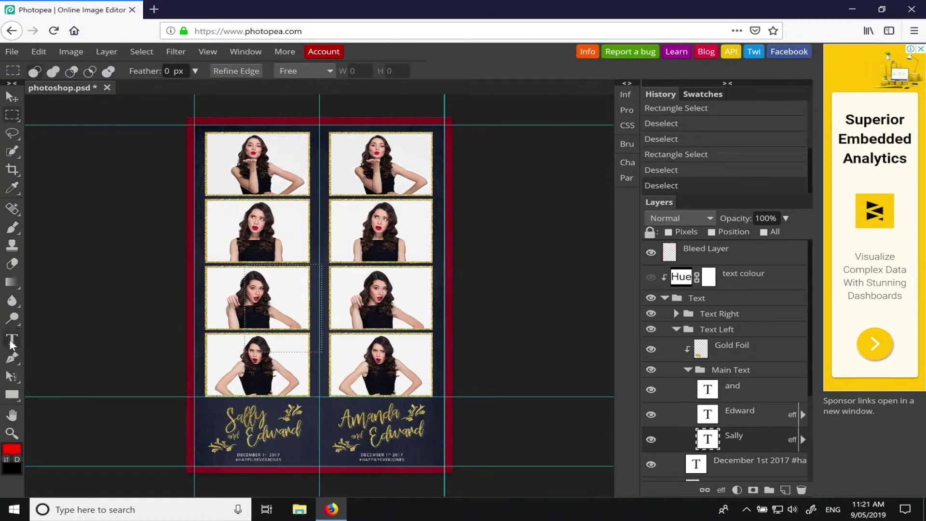
pyautogui.click(12, 339)
pyautogui.click(249, 435)
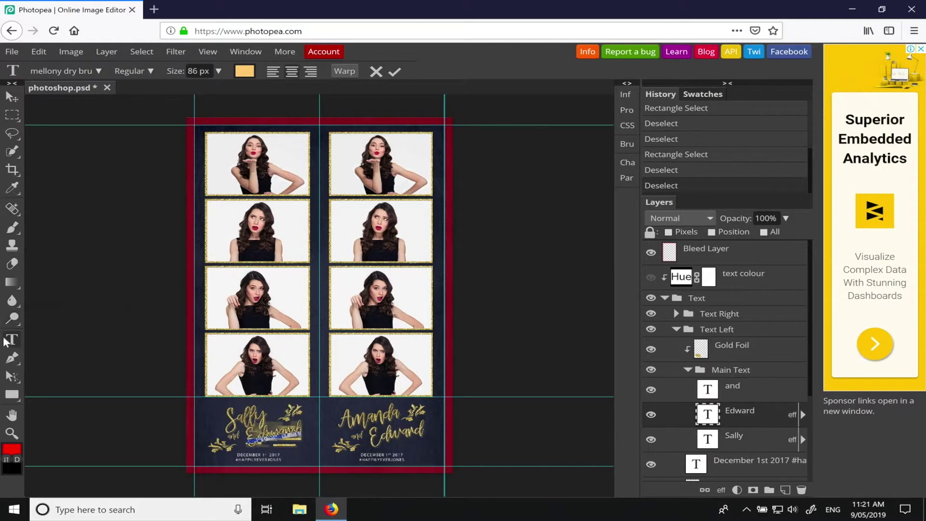
pyautogui.rightClick(13, 358)
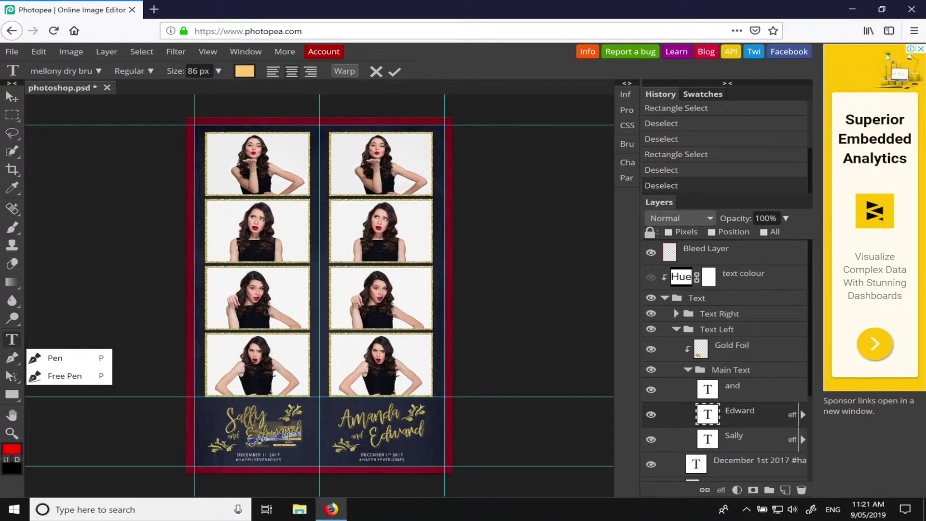
pyautogui.click(288, 439)
pyautogui.moveTo(300, 431); pyautogui.dragTo(247, 440)
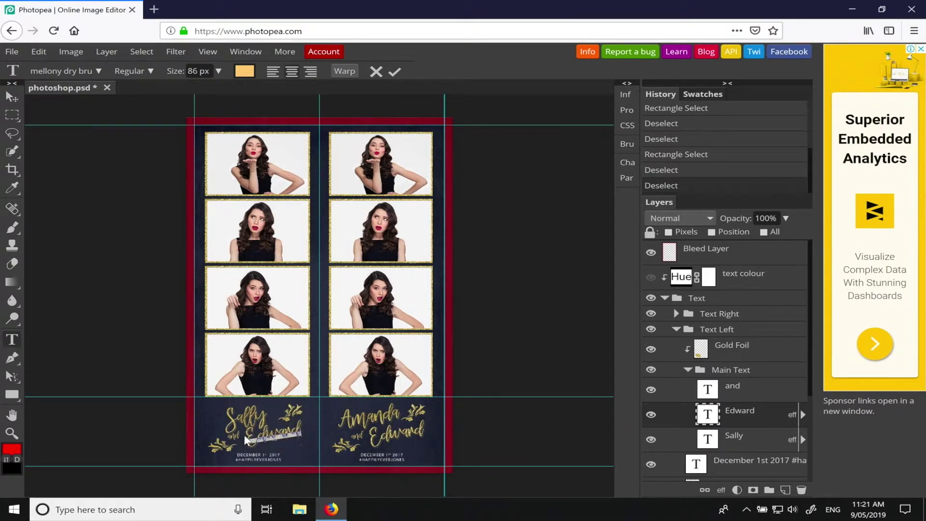
pyautogui.press('BackSpace')
pyautogui.write('John')
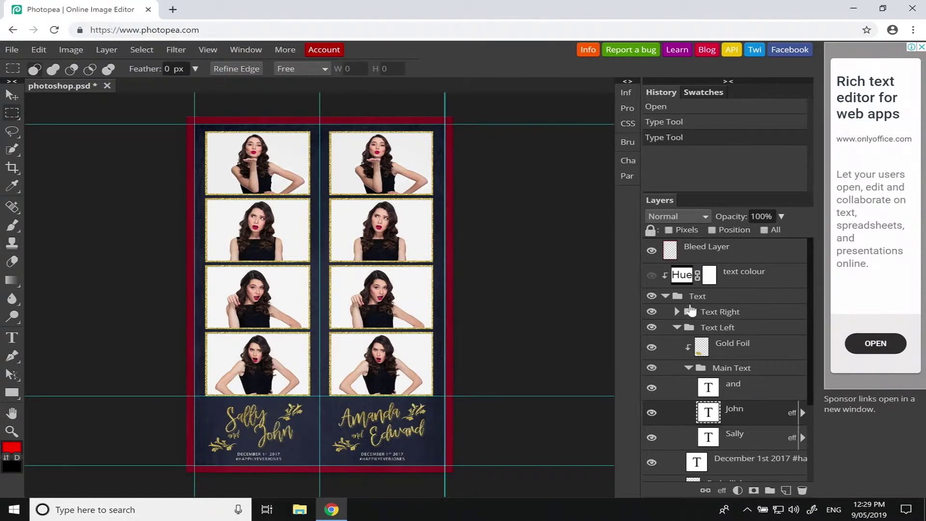
# Step: Move the lower name's text layer in the Text Left group slightly left to centre it on the strip
pyautogui.scroll(-2, 752, 354)
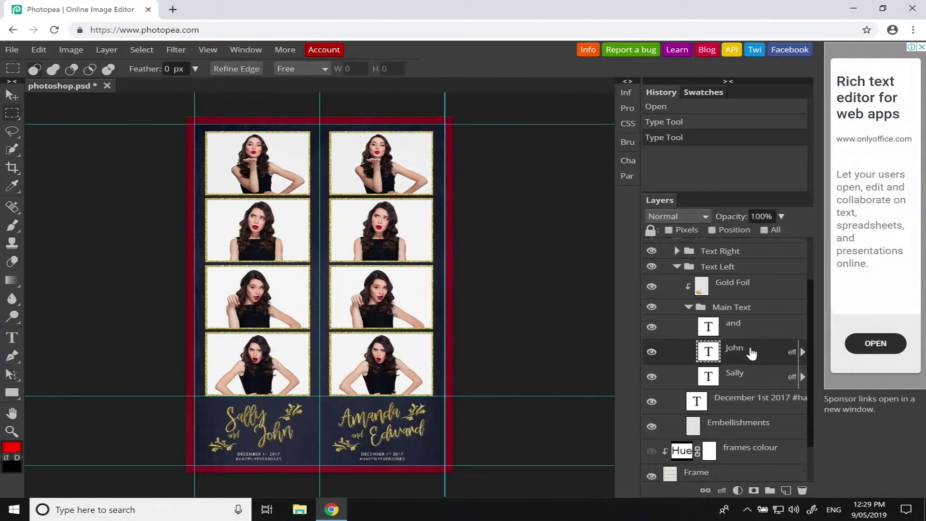
pyautogui.scroll(1, 752, 354)
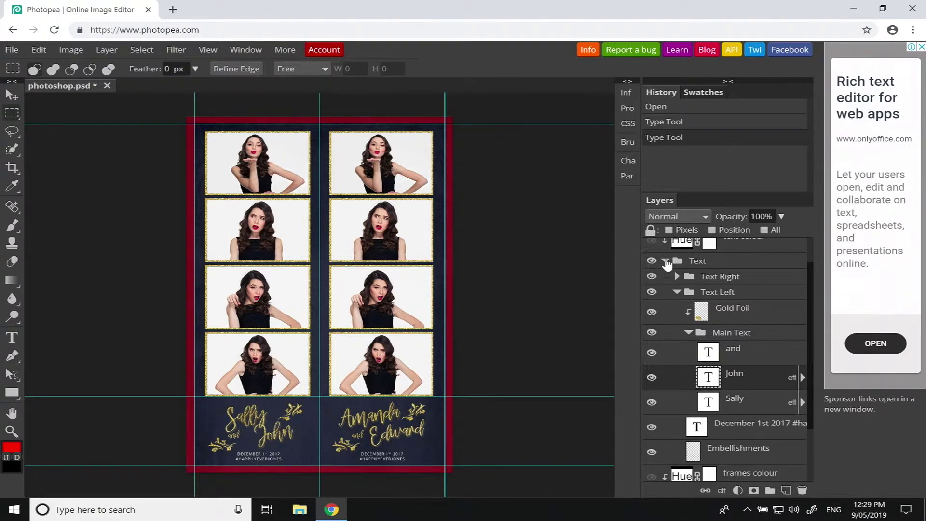
pyautogui.click(666, 261)
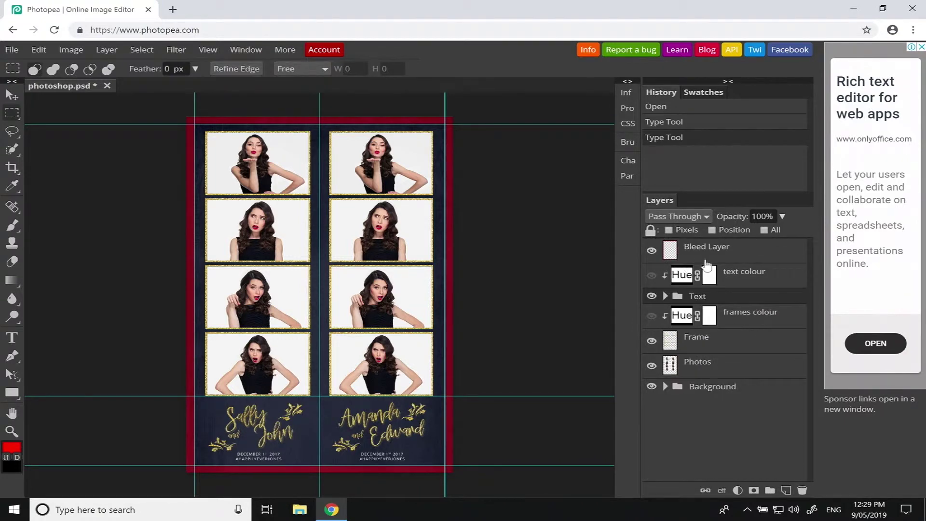
pyautogui.click(665, 297)
pyautogui.scroll(-1, 739, 325)
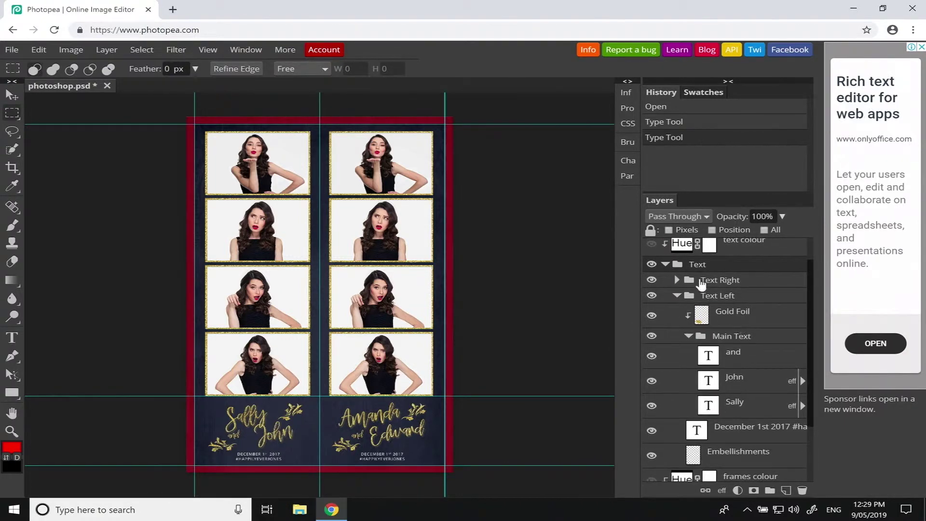
pyautogui.click(742, 381)
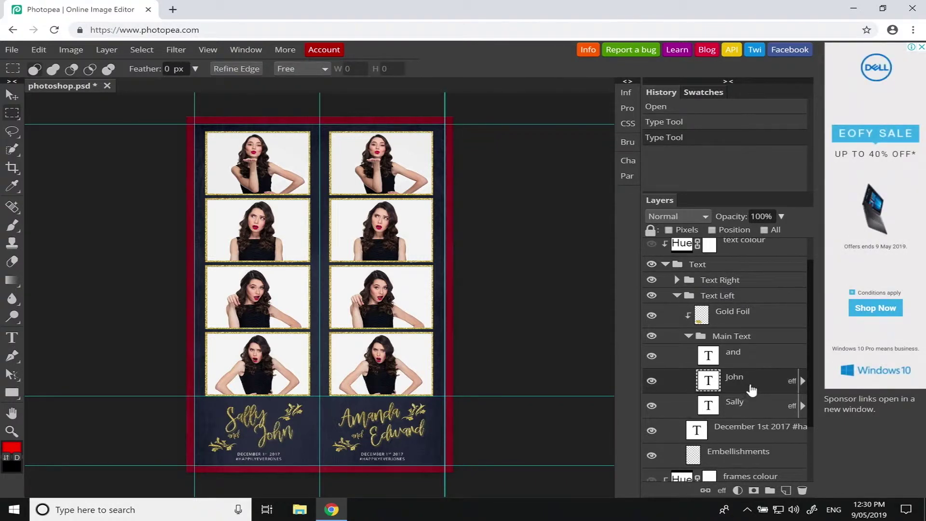
pyautogui.click(12, 96)
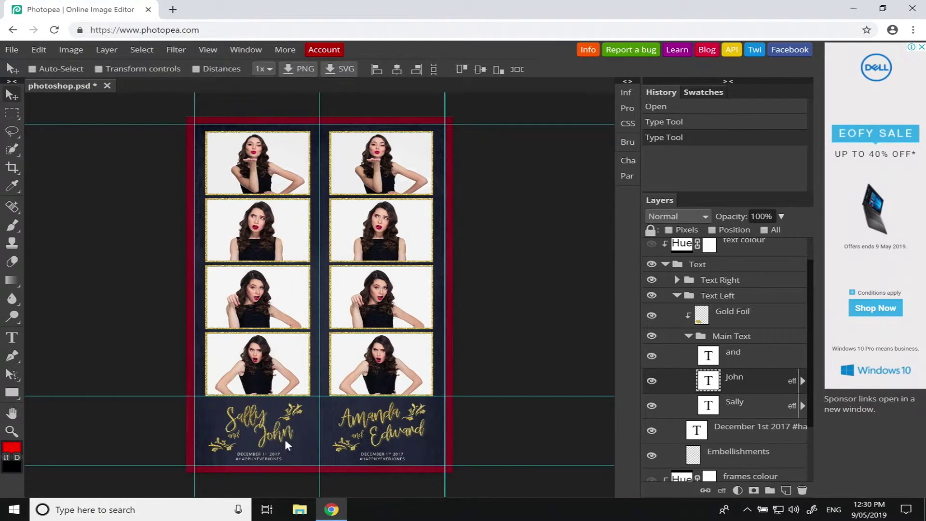
pyautogui.moveTo(284, 435); pyautogui.dragTo(275, 436)
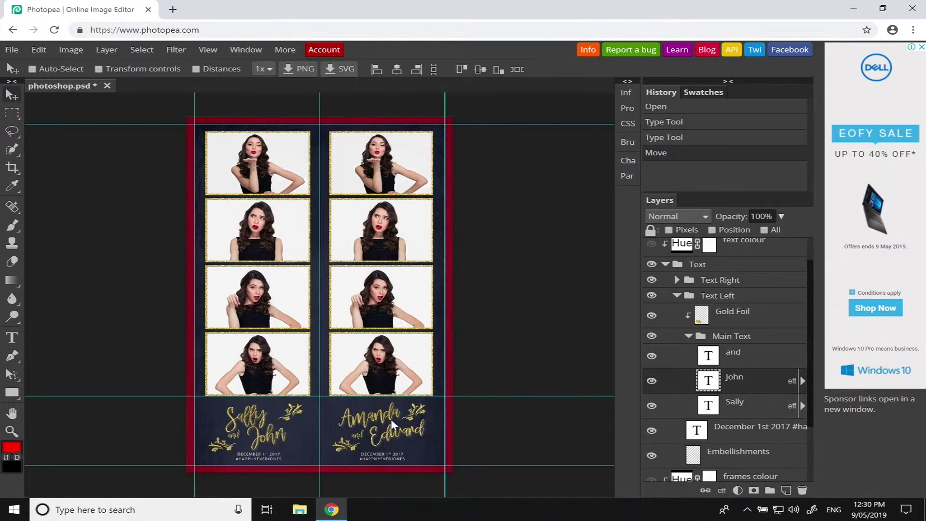
# Step: Replace the upper name on the right strip with the same first name as on the left strip
pyautogui.click(13, 339)
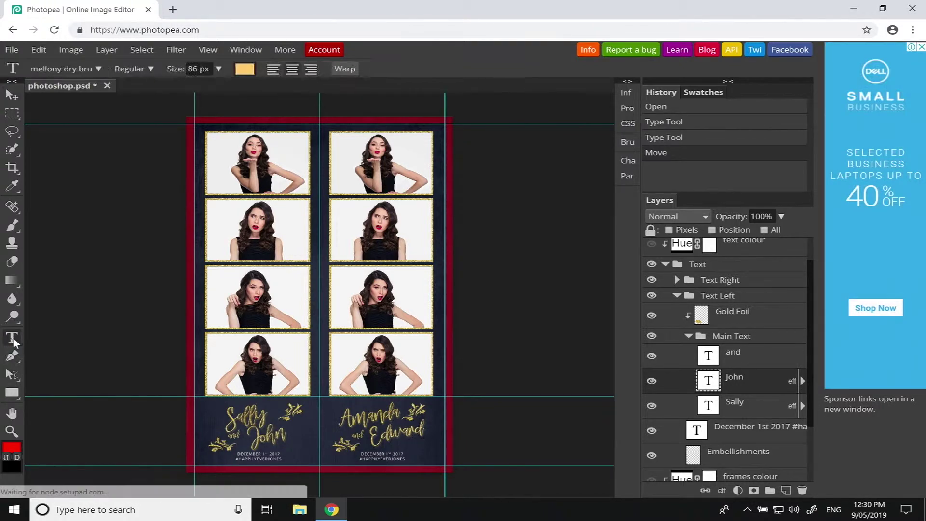
pyautogui.click(392, 418)
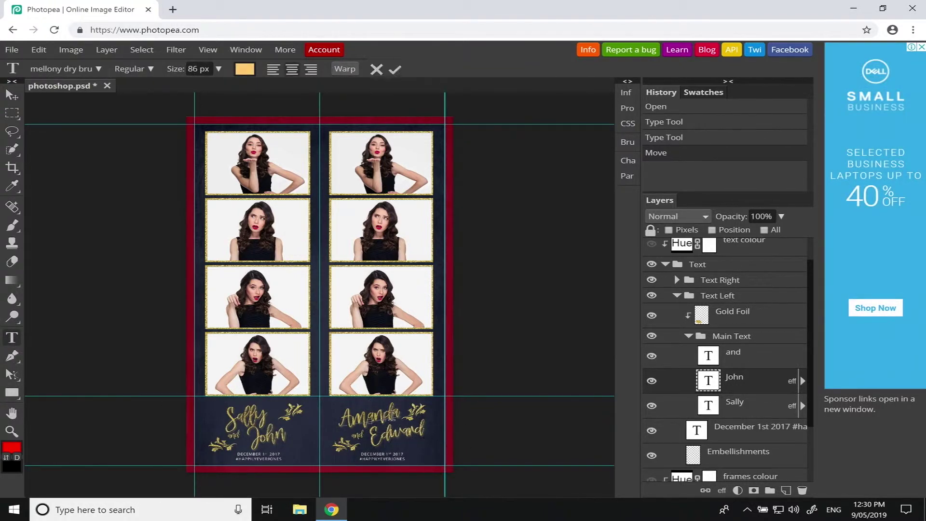
pyautogui.moveTo(392, 417); pyautogui.dragTo(337, 421)
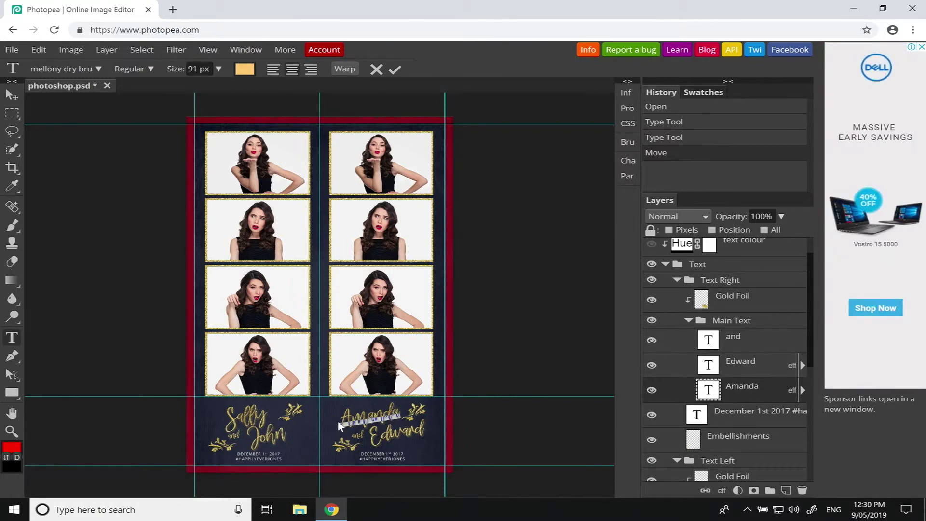
pyautogui.write('Sally')
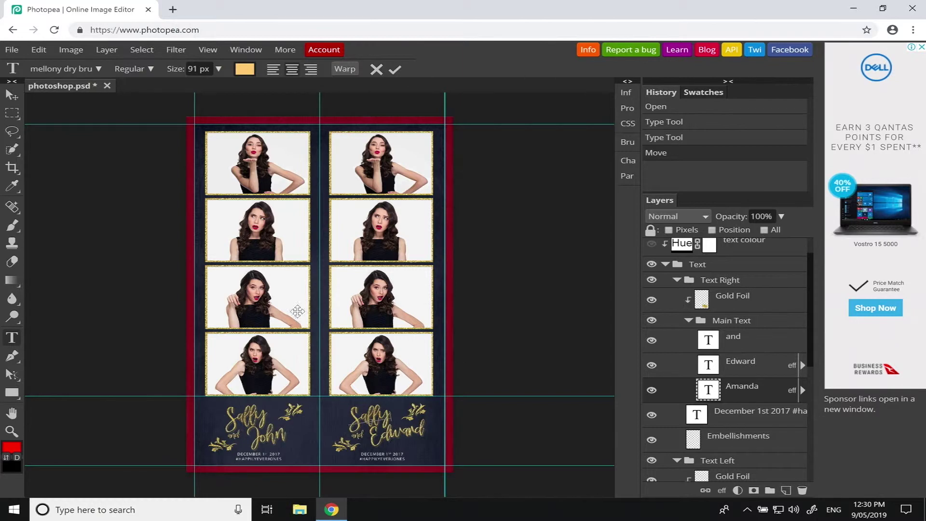
pyautogui.click(12, 113)
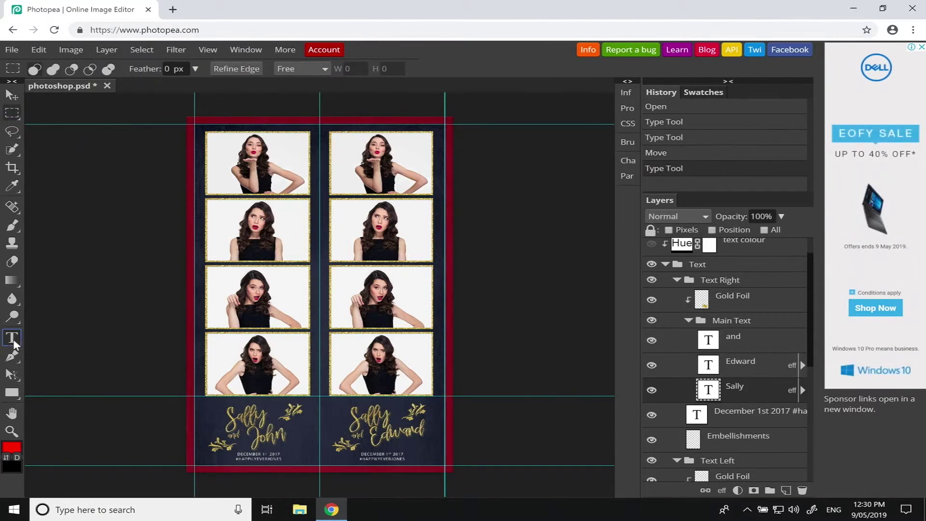
# Step: Replace the lower name on the right strip to match the left strip and commit the text
pyautogui.click(12, 337)
pyautogui.click(399, 439)
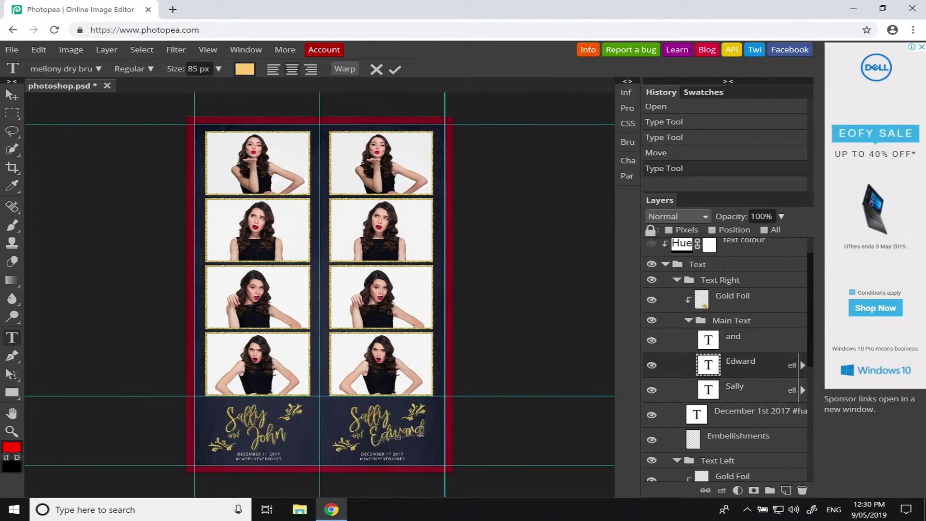
pyautogui.moveTo(420, 431); pyautogui.dragTo(369, 436)
pyautogui.write('John')
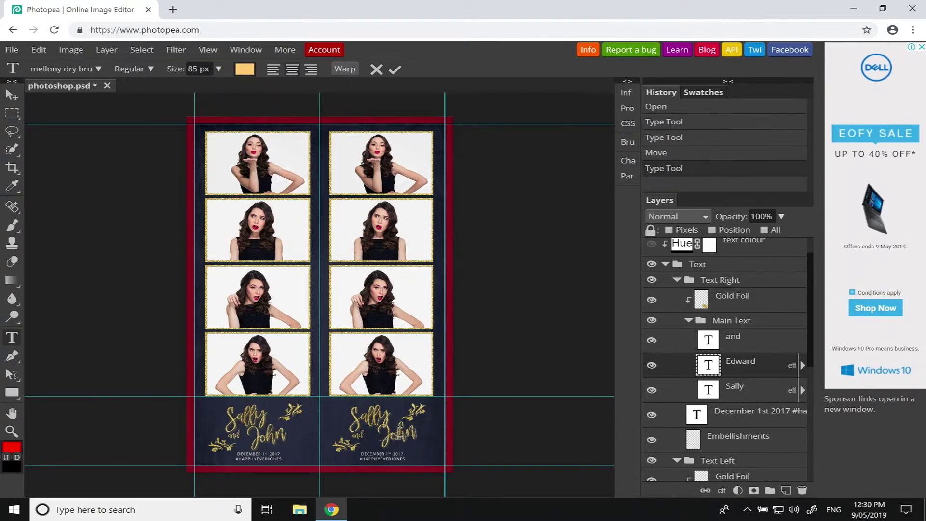
pyautogui.click(688, 324)
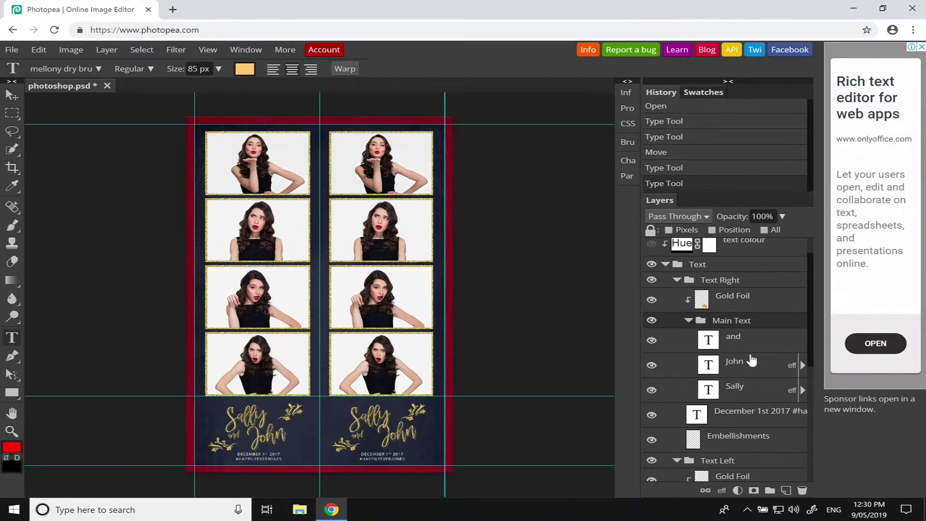
# Step: Move the lower name's text layer in the Text Right group slightly left to match the left strip
pyautogui.click(744, 367)
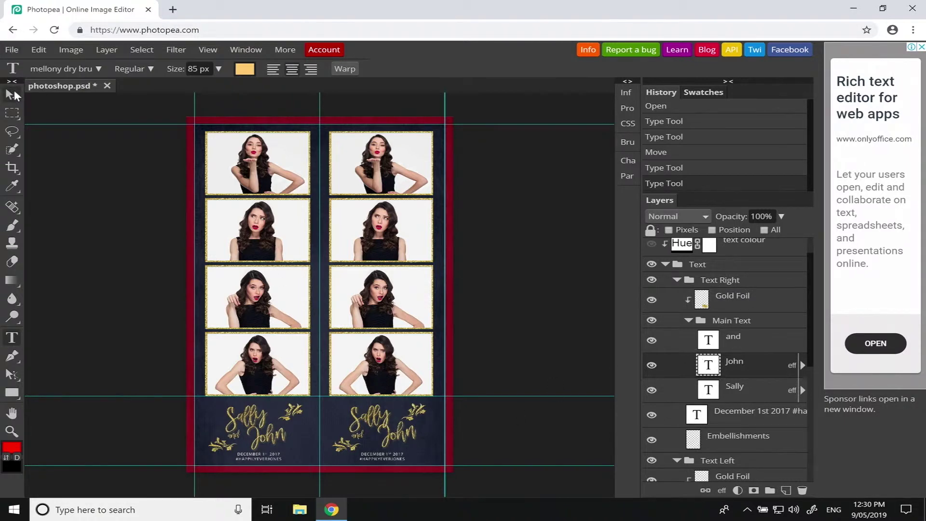
pyautogui.click(12, 95)
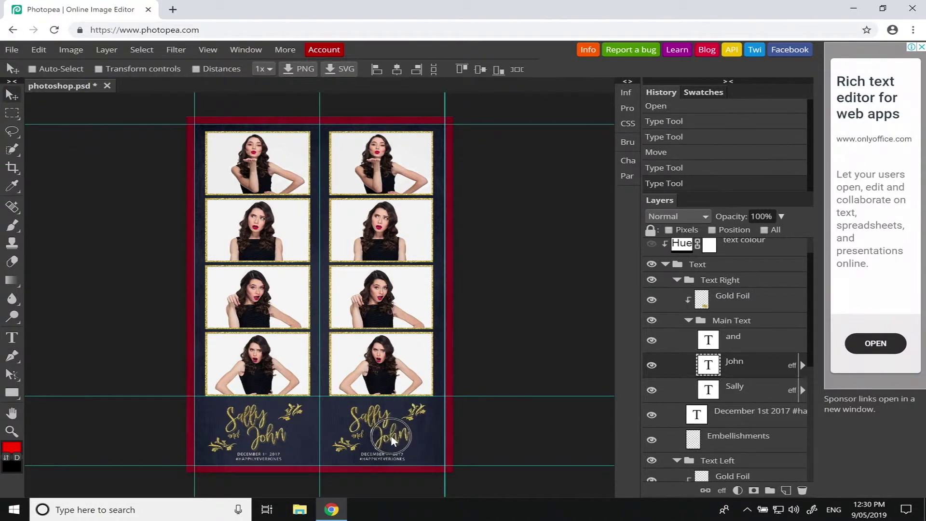
pyautogui.moveTo(394, 440); pyautogui.dragTo(389, 441)
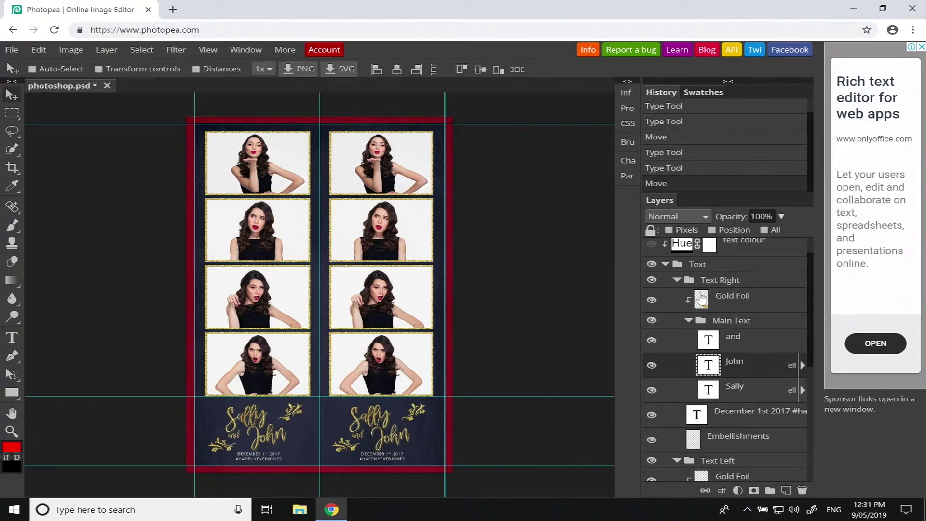
# Step: Collapse the Text group, expand the Background group, and make the background colour adjustment layer visible
pyautogui.scroll(1, 667, 299)
pyautogui.click(666, 297)
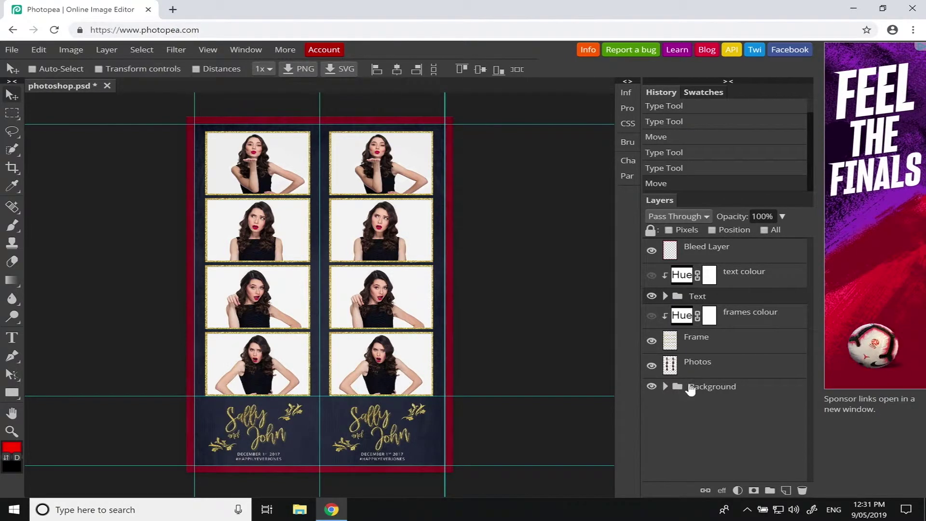
pyautogui.click(666, 386)
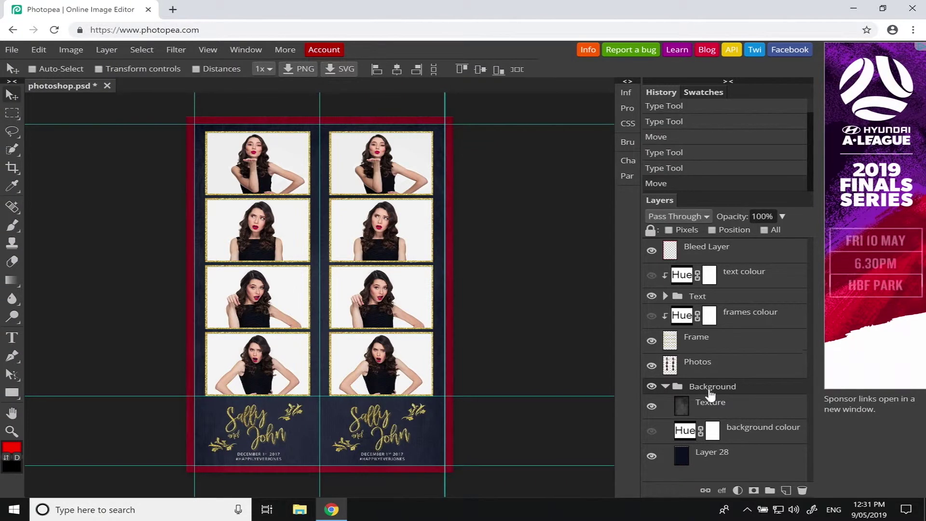
pyautogui.click(652, 432)
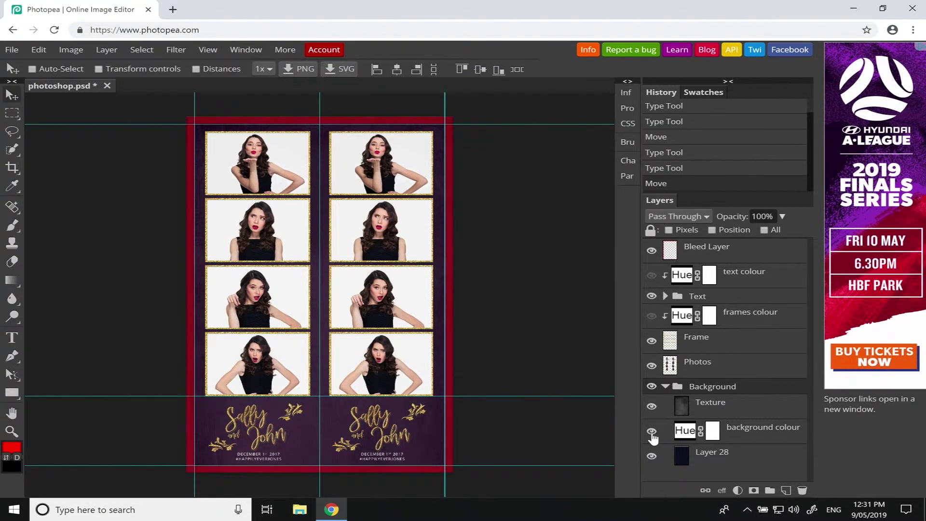
# Step: Set the background colour adjustment layer's hue to 74 and saturation to 9
pyautogui.doubleClick(685, 431)
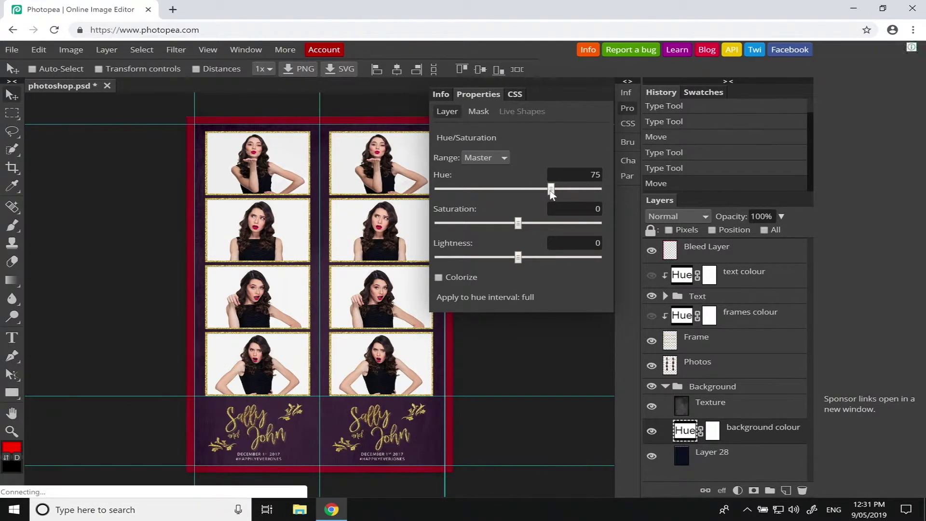
pyautogui.moveTo(551, 191)
pyautogui.mouseDown()
pyautogui.moveTo(450, 193)
pyautogui.moveTo(567, 198)
pyautogui.moveTo(551, 198)
pyautogui.mouseUp()
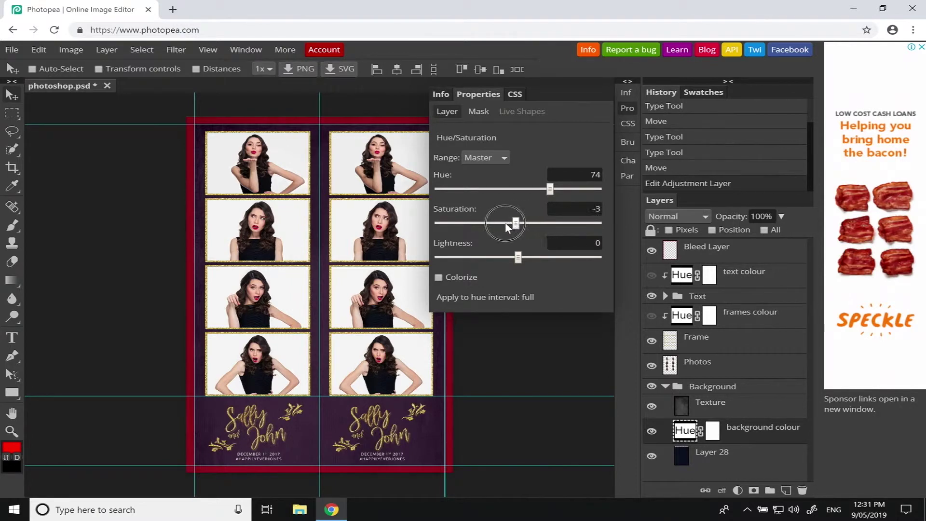
pyautogui.moveTo(505, 222); pyautogui.dragTo(527, 228)
# Step: Hide the Bleed Layer, the Frame and Photos layers and the Text group, leaving only the background showing
pyautogui.click(726, 252)
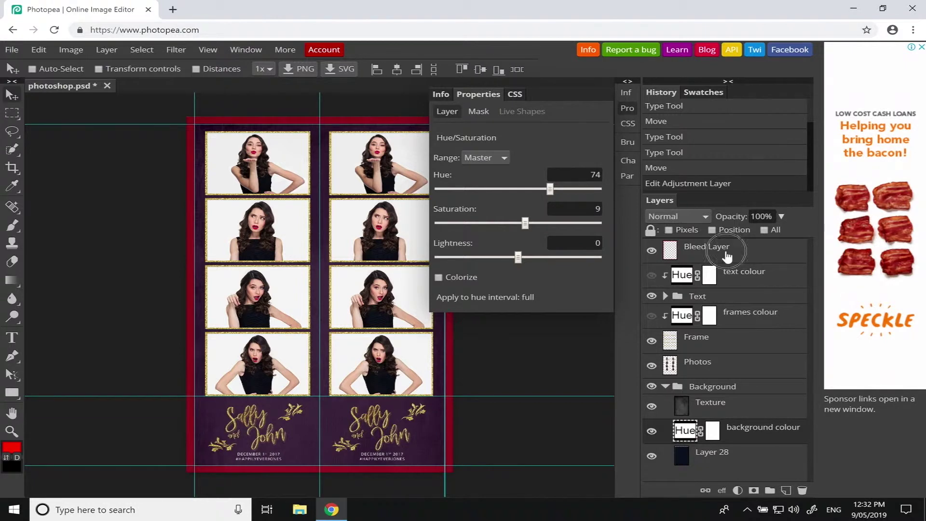
pyautogui.click(652, 251)
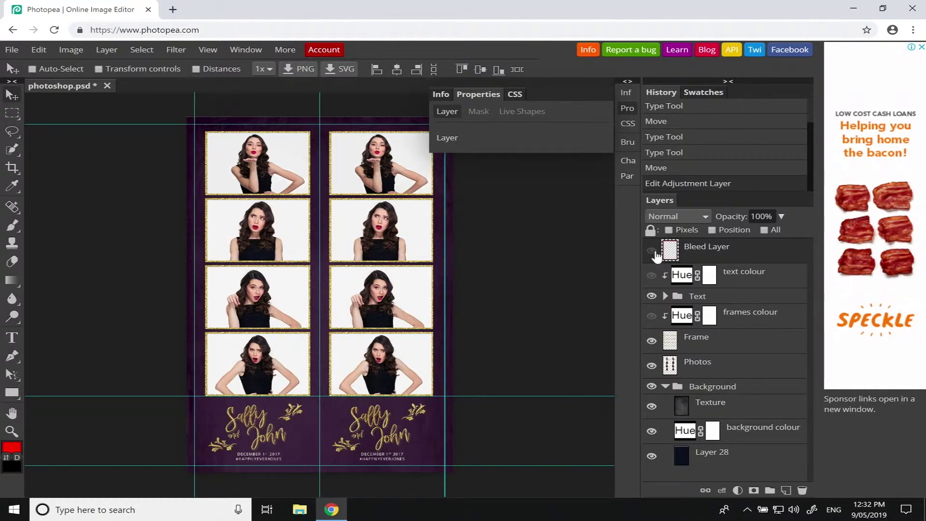
pyautogui.click(651, 342)
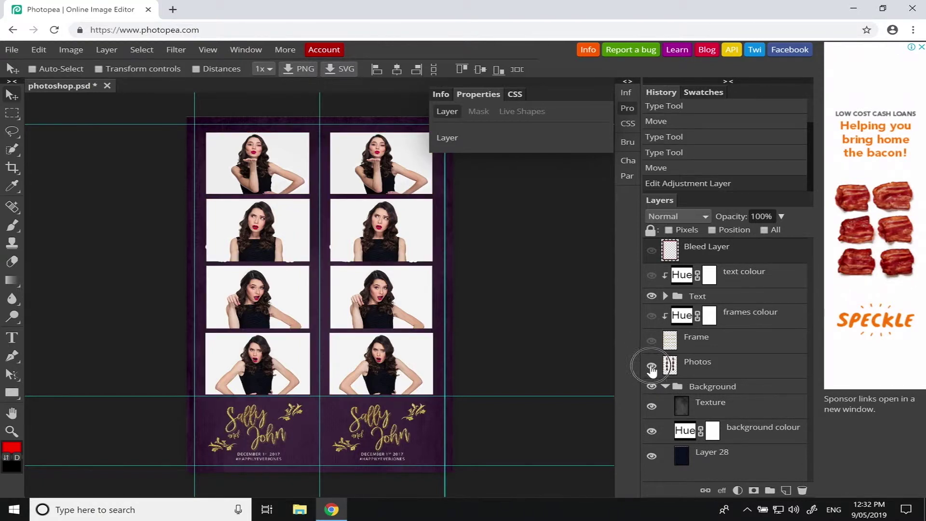
pyautogui.click(651, 367)
pyautogui.click(652, 296)
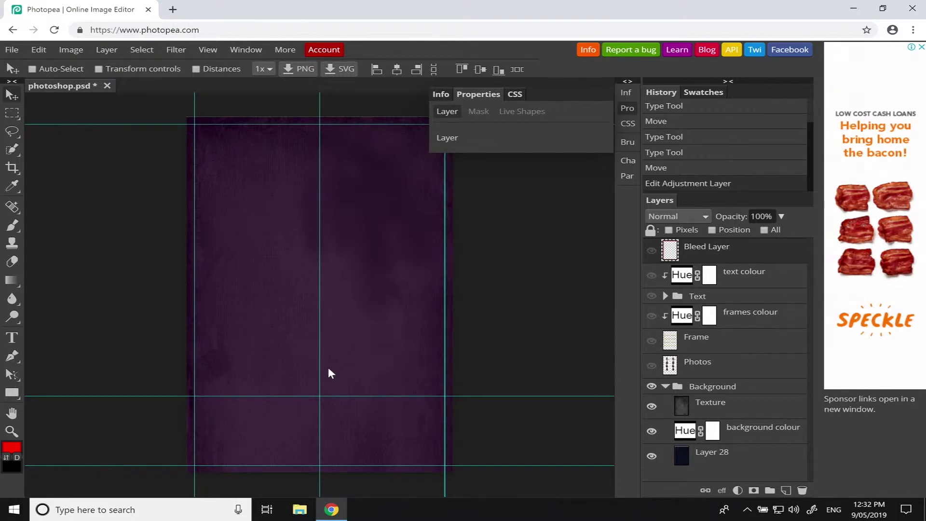
# Step: Export the background alone as a JPG at 100% quality
pyautogui.click(9, 50)
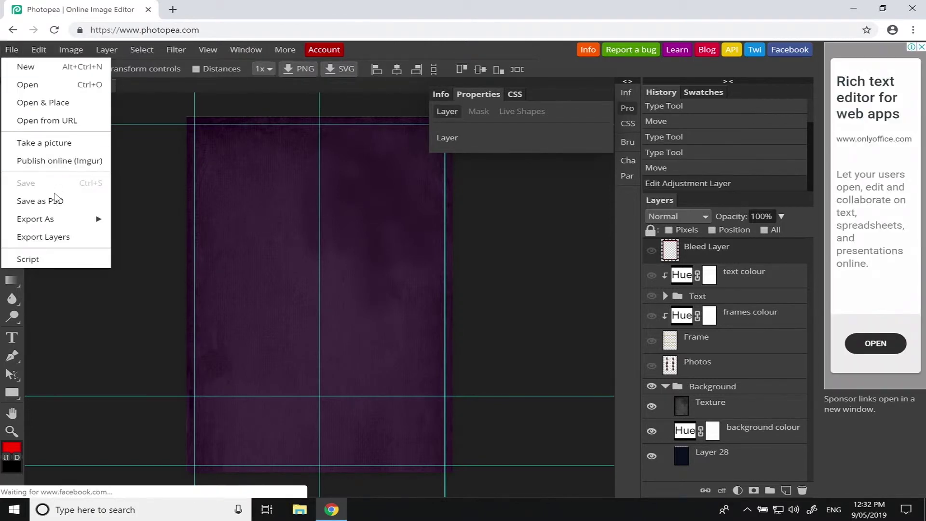
pyautogui.moveTo(65, 225)
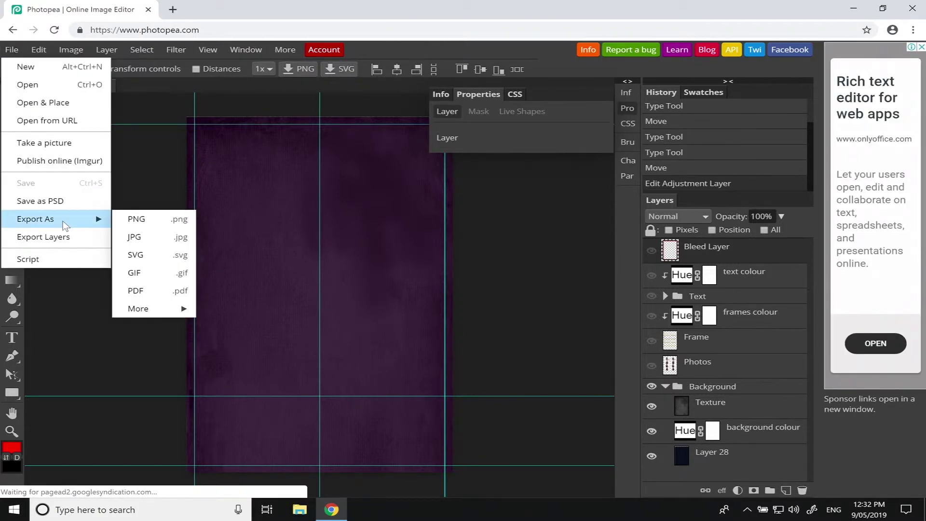
pyautogui.click(148, 240)
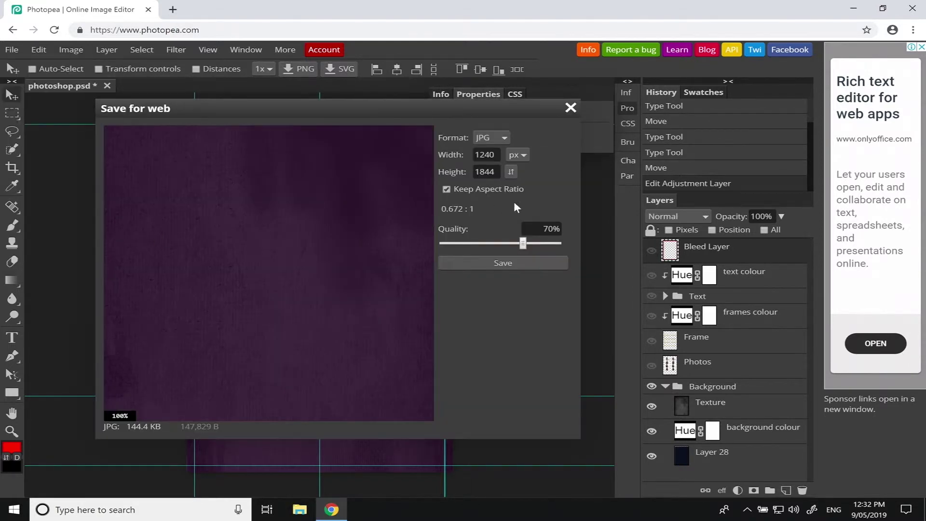
pyautogui.moveTo(523, 243); pyautogui.dragTo(575, 247)
pyautogui.click(557, 244)
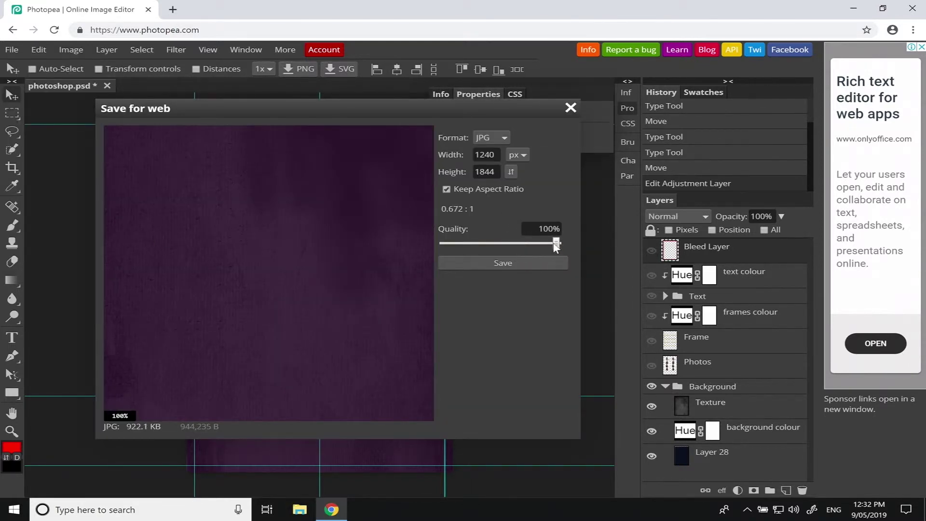
pyautogui.click(503, 263)
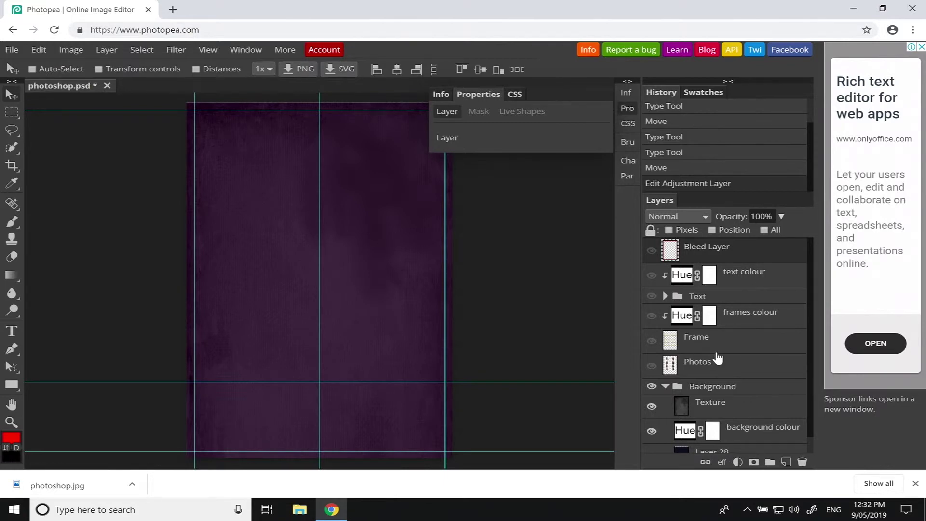
# Step: Hide the Background group and show the Frame layer and the Text group
pyautogui.click(652, 387)
pyautogui.click(652, 342)
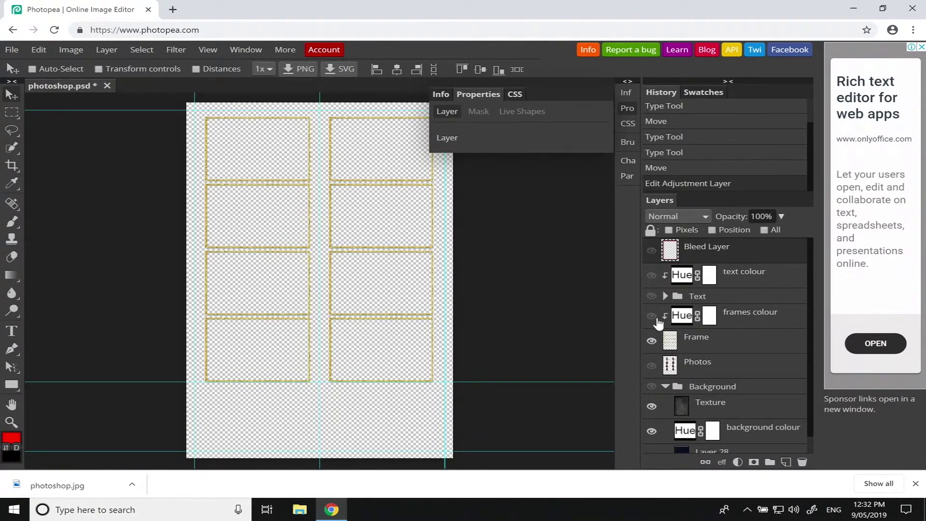
pyautogui.scroll(-1, 653, 303)
pyautogui.click(652, 295)
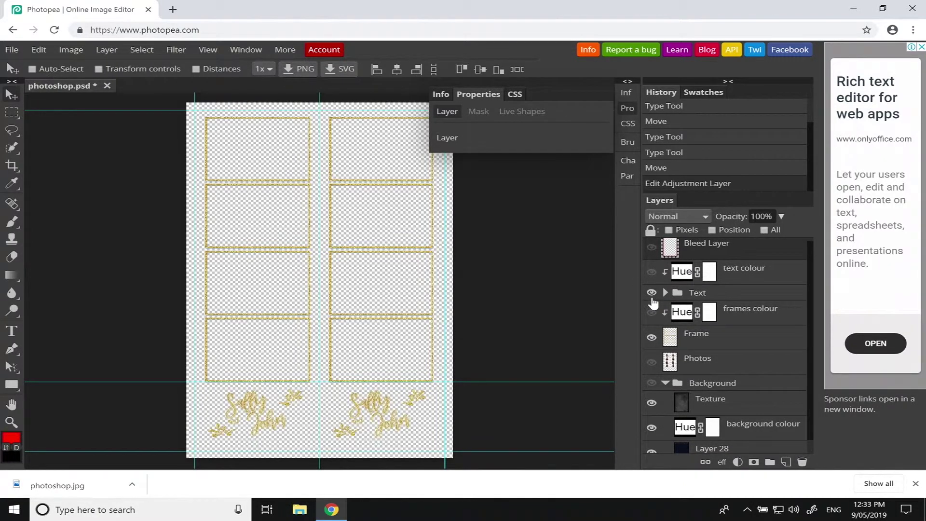
pyautogui.scroll(-1, 653, 299)
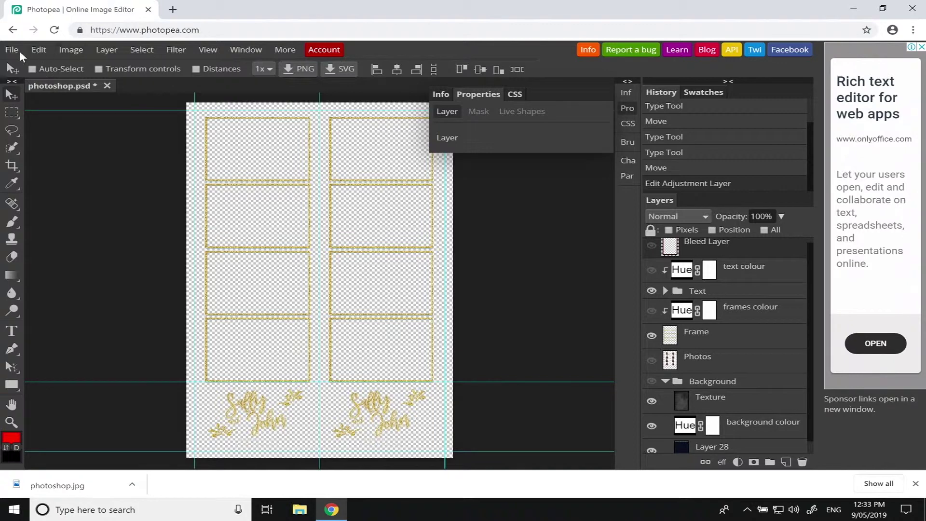
# Step: Export the frames and text on a transparent background as a PNG
pyautogui.click(14, 50)
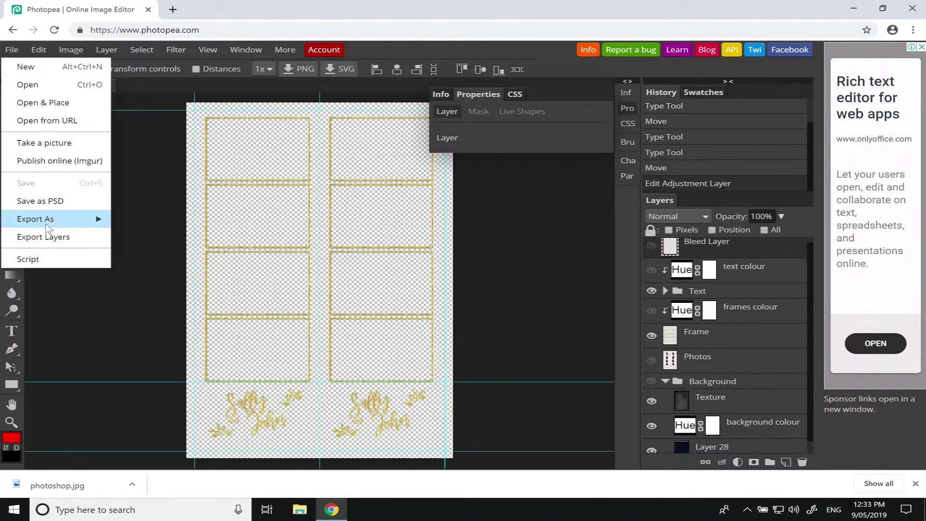
pyautogui.moveTo(47, 223)
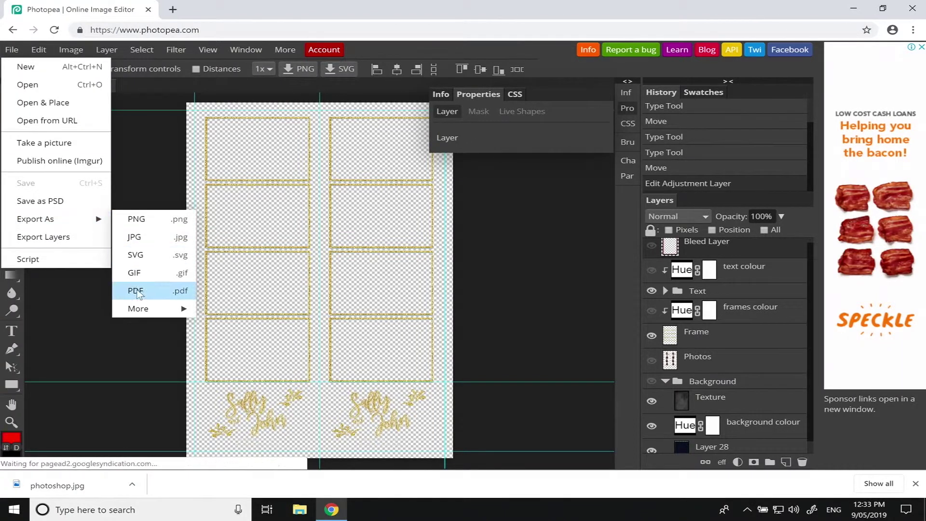
pyautogui.click(140, 219)
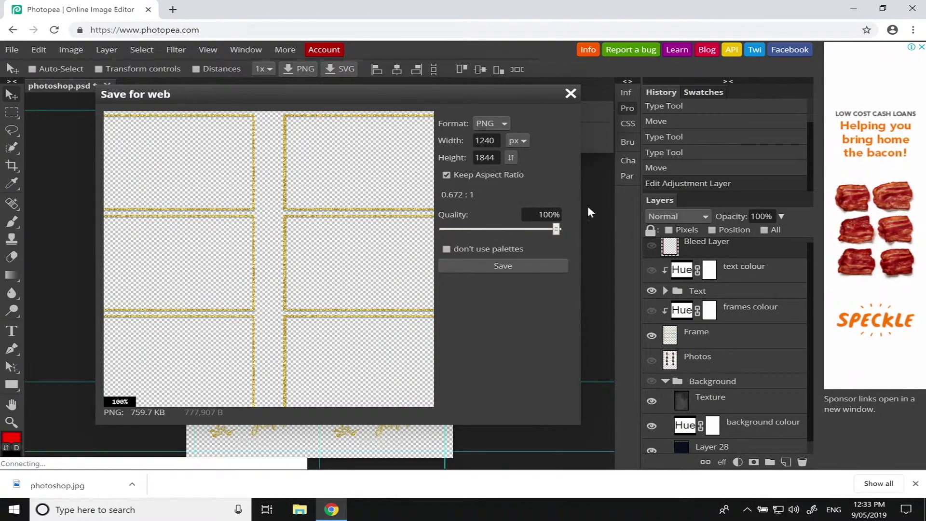
pyautogui.click(511, 267)
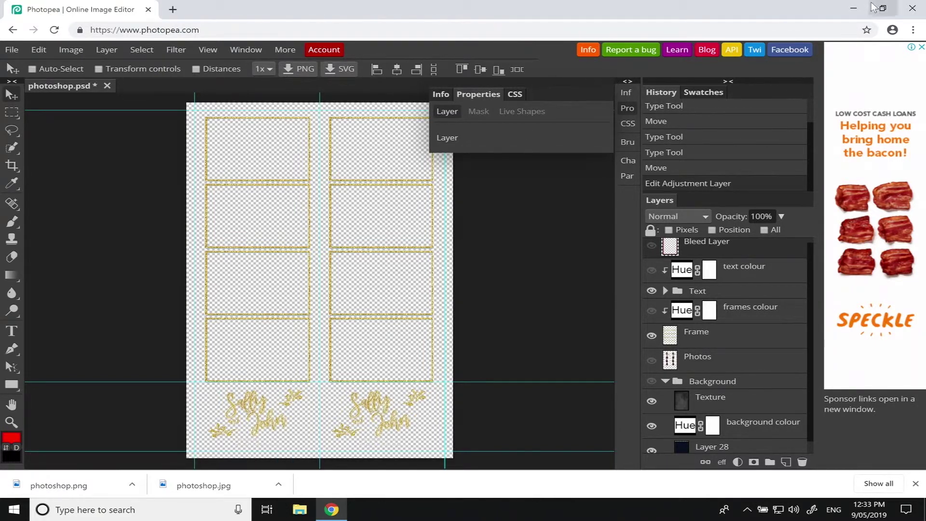
# Step: Minimise the browser, place the Photoboof 7 shortcut beside the template folder, launch Photoboof and open its Layout Editor
pyautogui.click(854, 9)
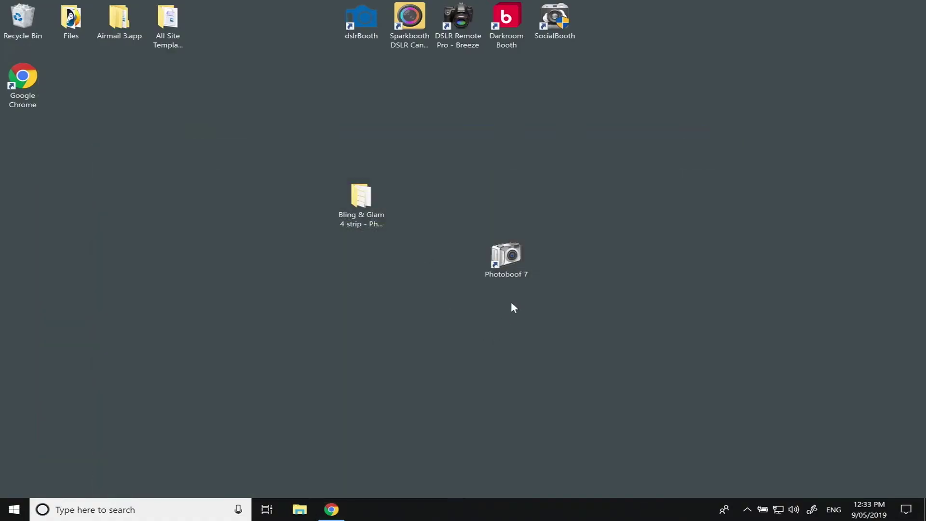
pyautogui.moveTo(510, 262); pyautogui.dragTo(446, 209)
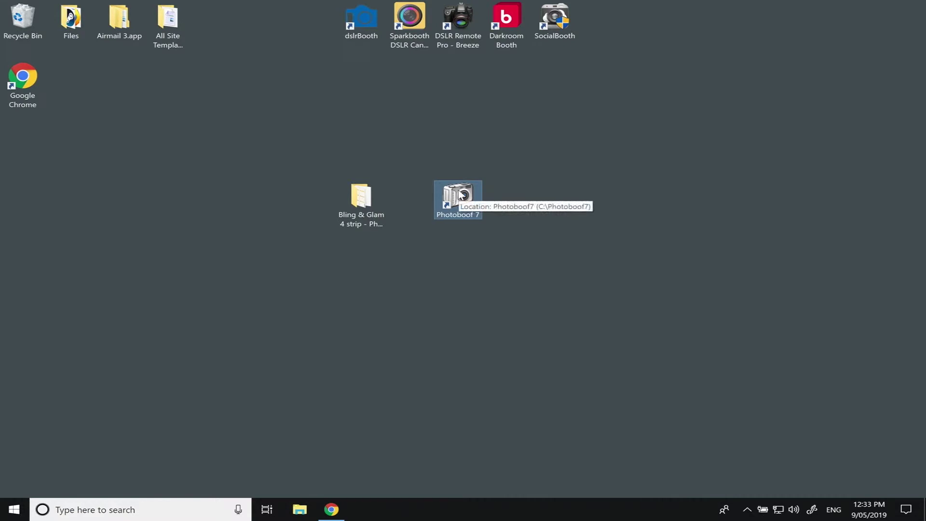
pyautogui.doubleClick(459, 190)
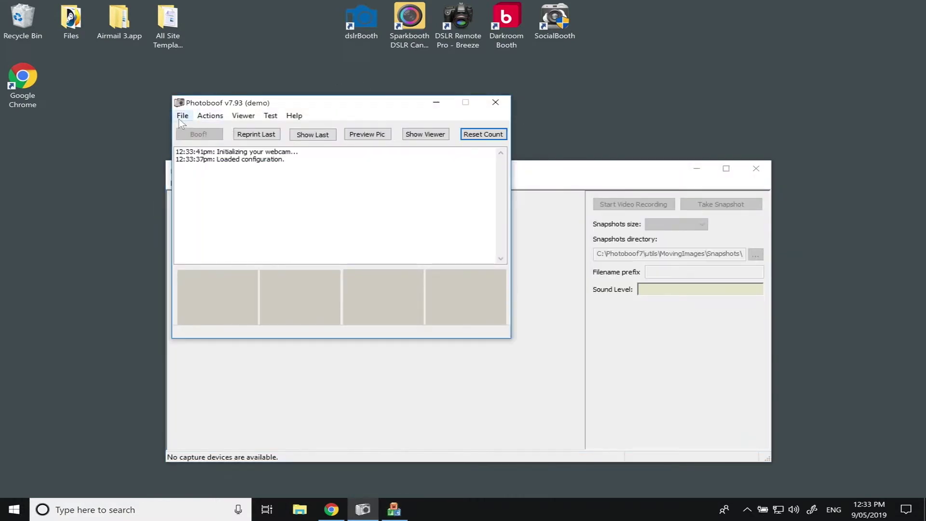
pyautogui.click(181, 118)
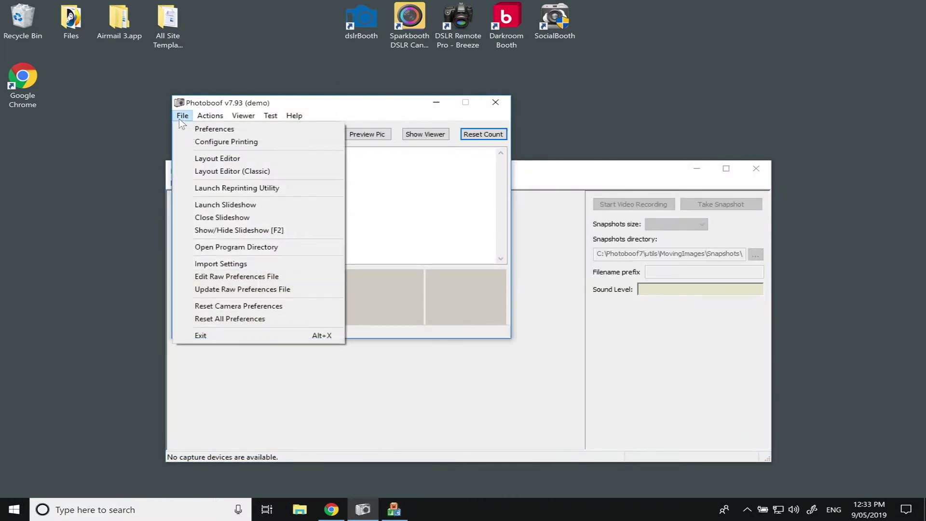
pyautogui.click(238, 159)
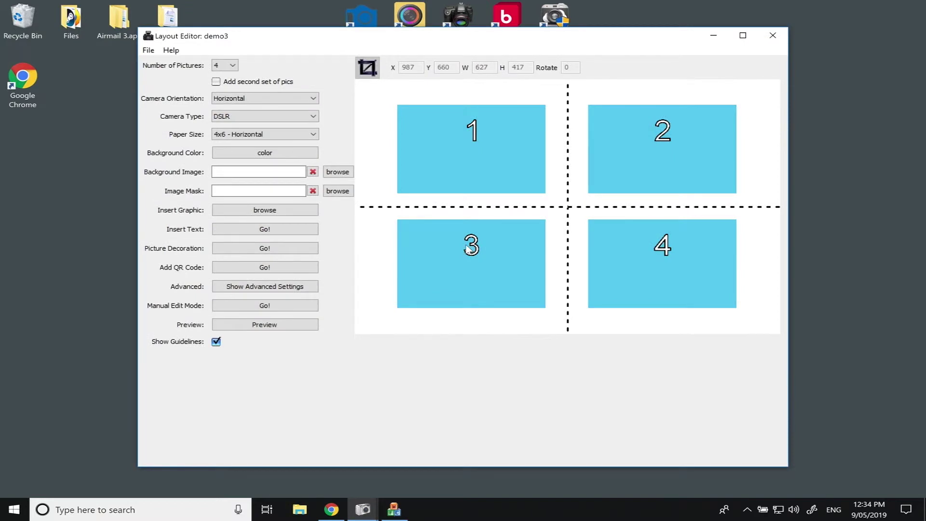
# Step: Import the photoboof layout zip from the Bling & Glam 4 strip - Photoboof folder on the desktop
pyautogui.click(148, 51)
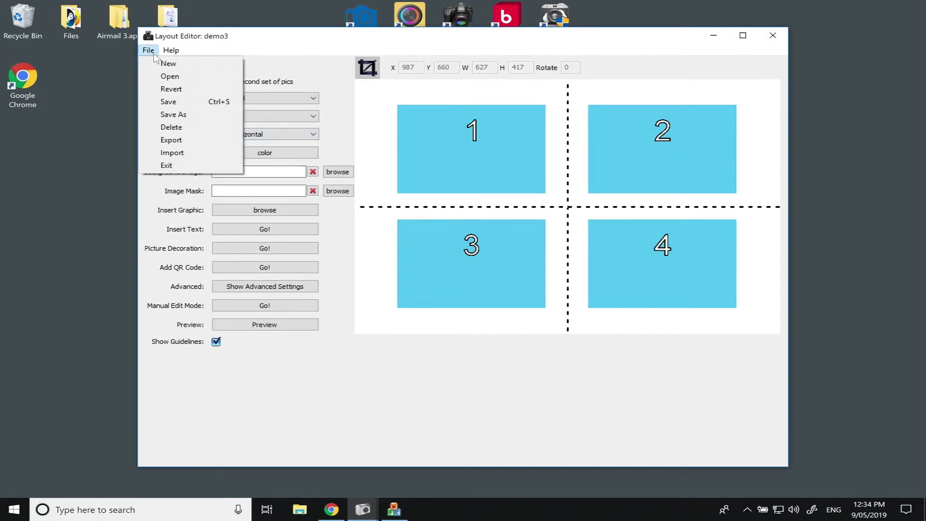
pyautogui.click(194, 153)
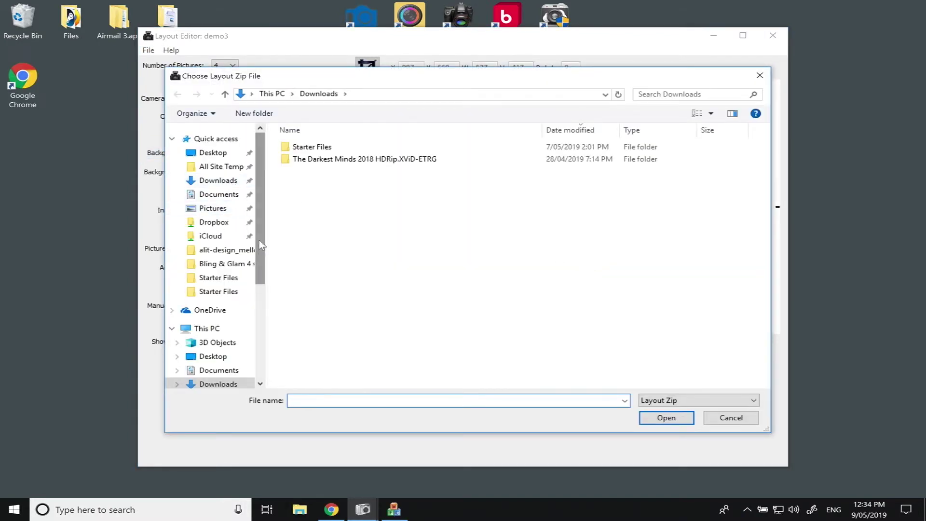
pyautogui.click(212, 153)
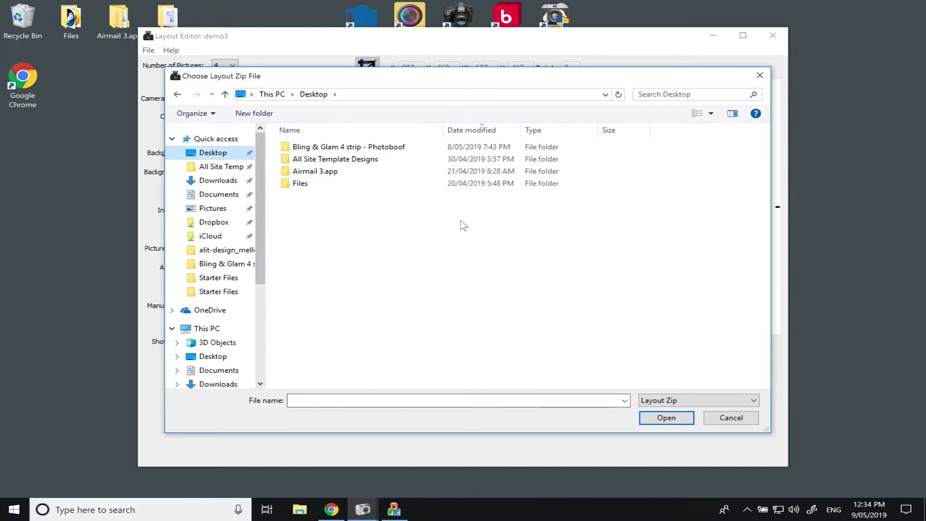
pyautogui.click(314, 147)
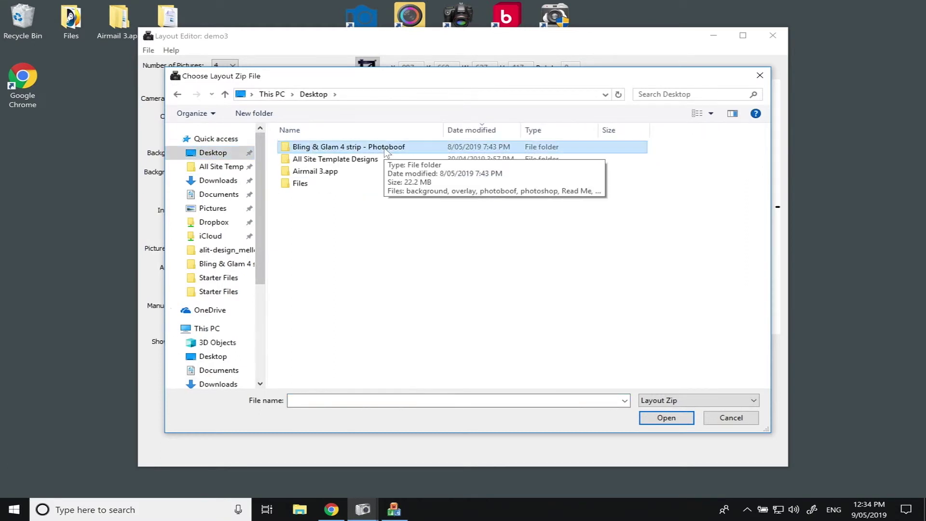
pyautogui.doubleClick(359, 148)
pyautogui.click(305, 150)
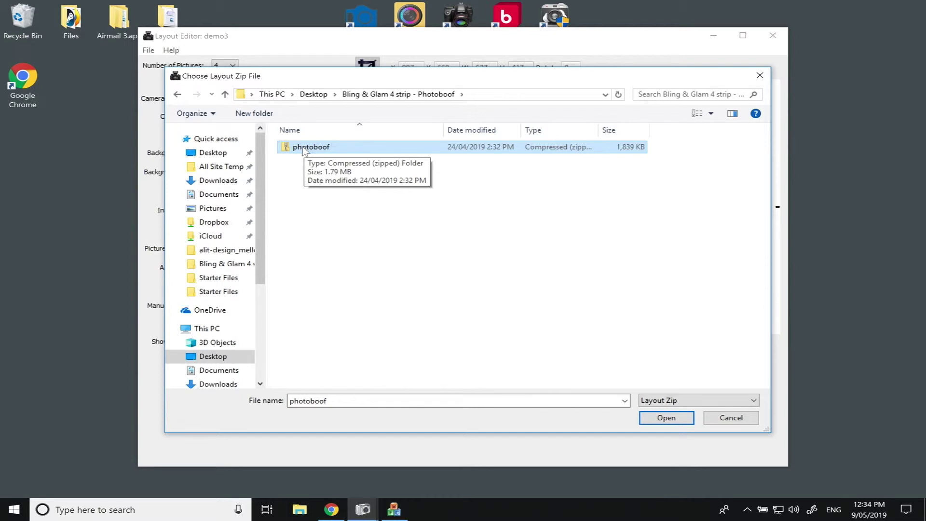
pyautogui.click(306, 147)
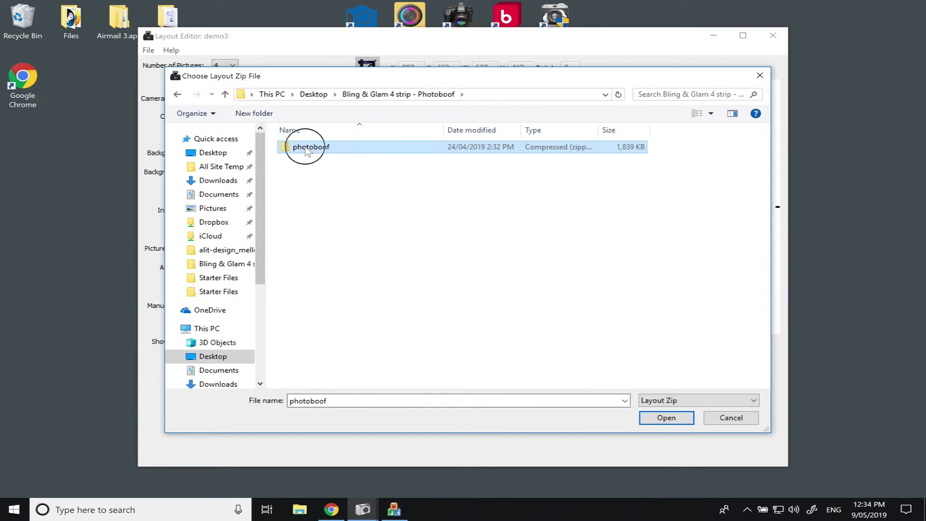
pyautogui.click(666, 418)
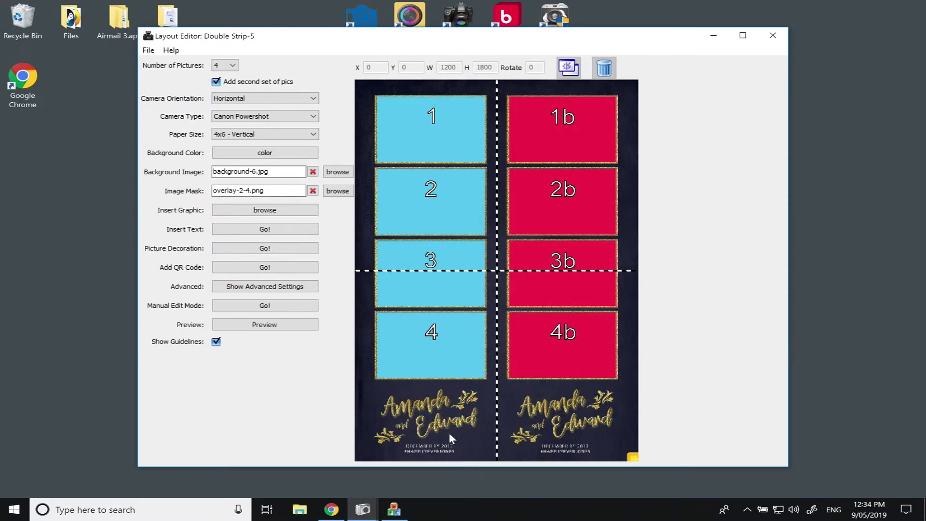
# Step: Delete the text-5.png graphic with the original names from the layout
pyautogui.click(421, 411)
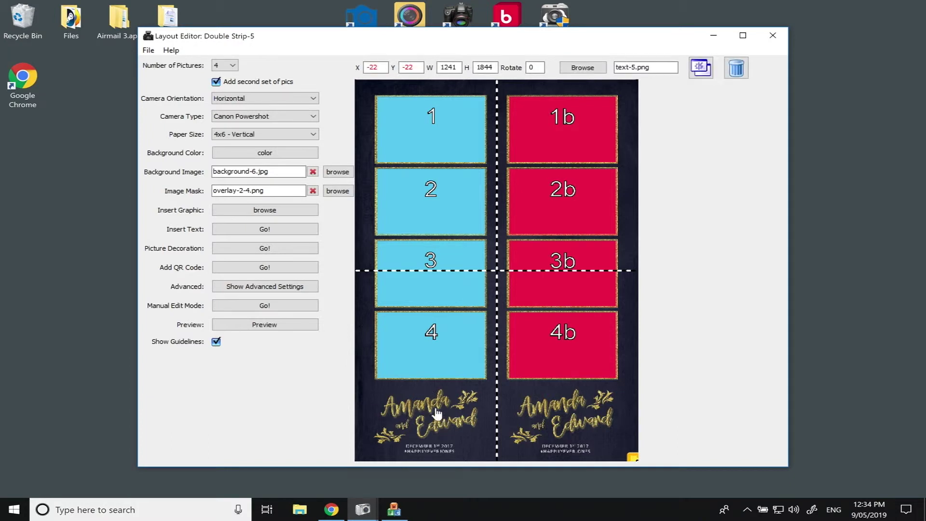
pyautogui.click(737, 70)
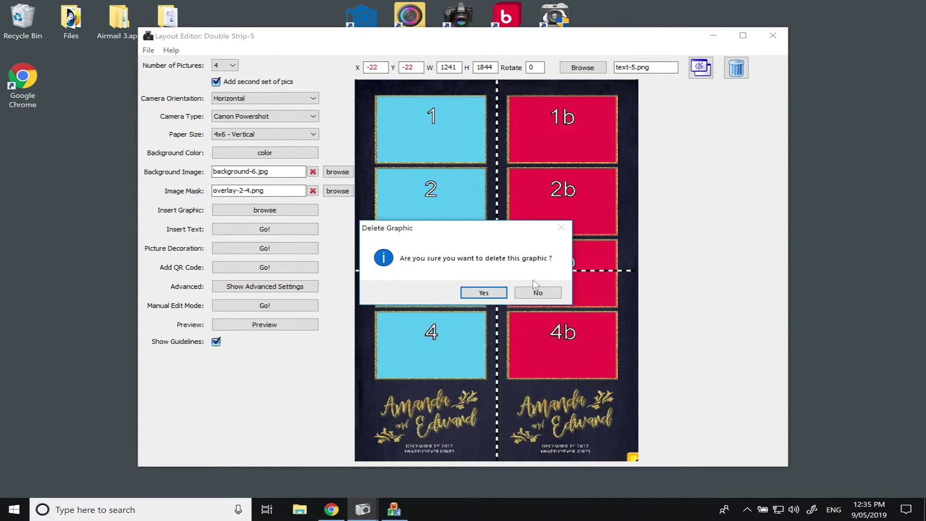
pyautogui.click(489, 295)
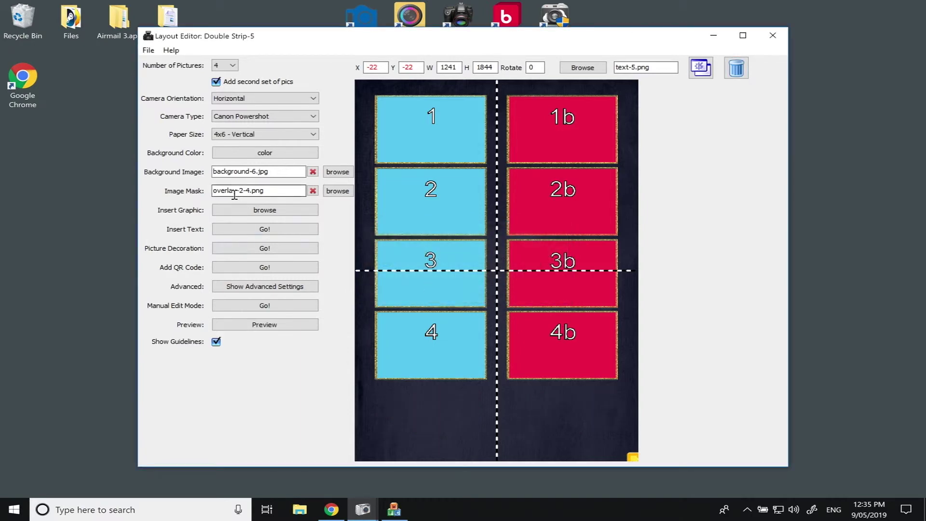
# Step: Replace the layout's background image with the exported photoshop JPG file from the Downloads folder
pyautogui.click(338, 173)
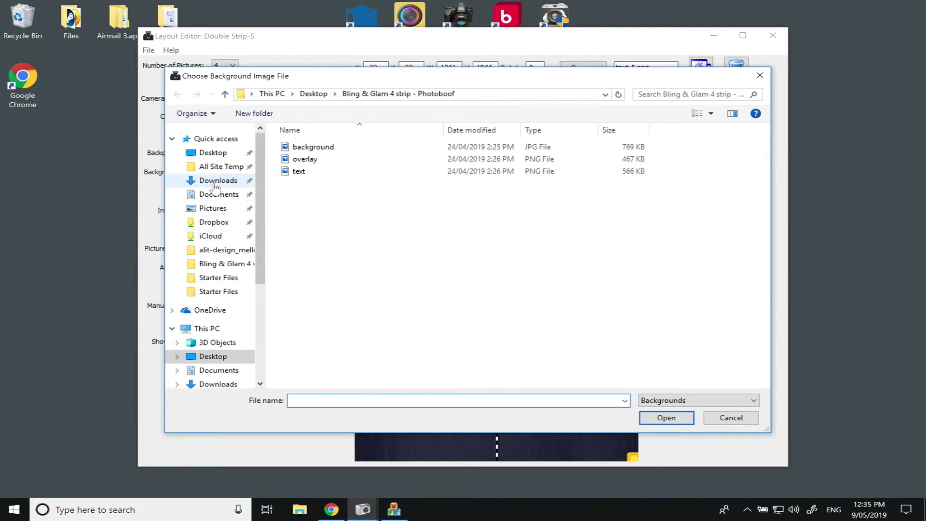
pyautogui.click(216, 182)
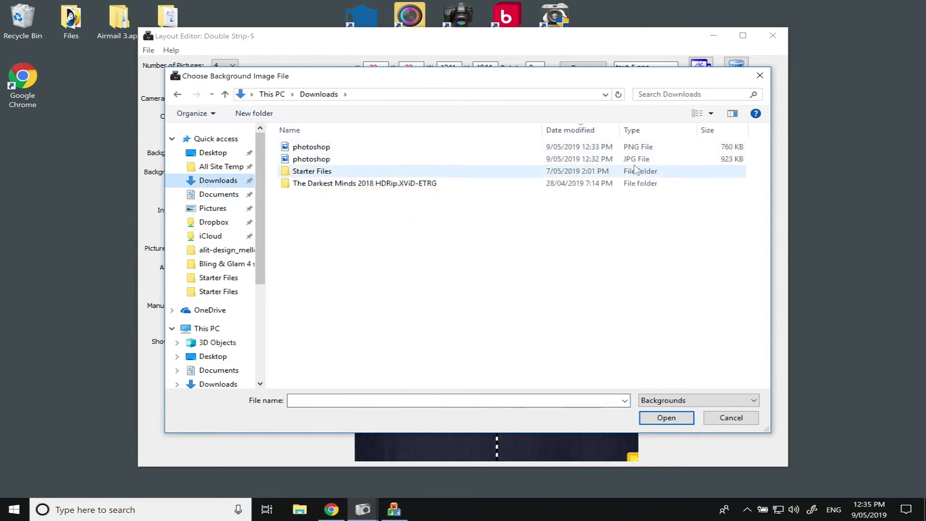
pyautogui.click(354, 160)
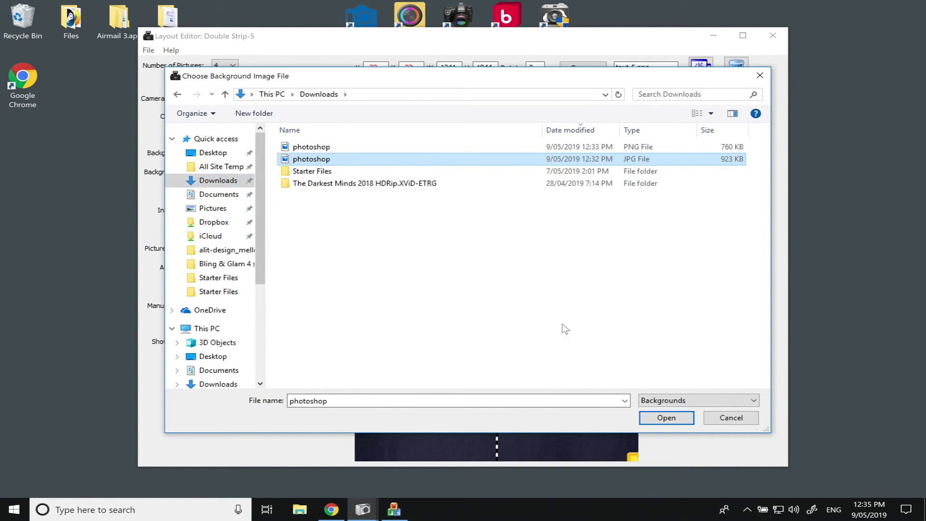
pyautogui.click(682, 420)
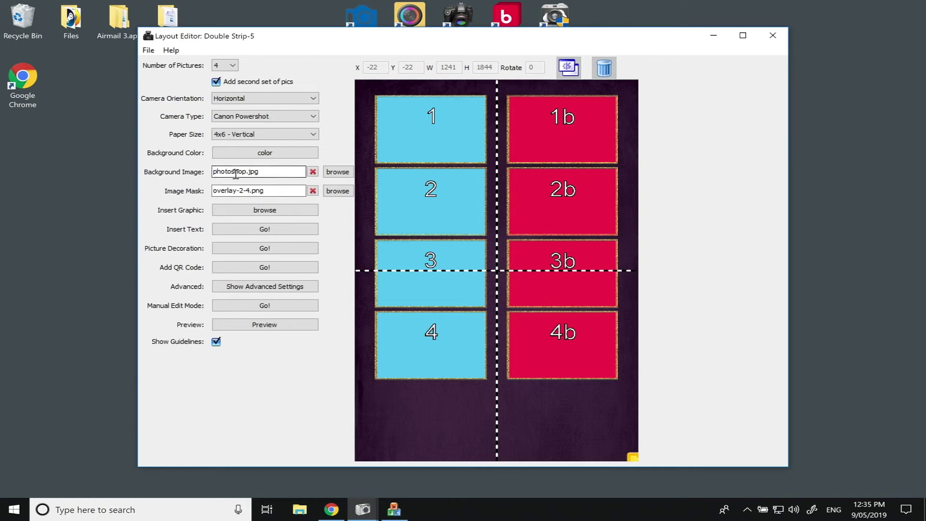
# Step: Replace the layout's image mask with the exported photoshop PNG file from the Downloads folder
pyautogui.click(343, 192)
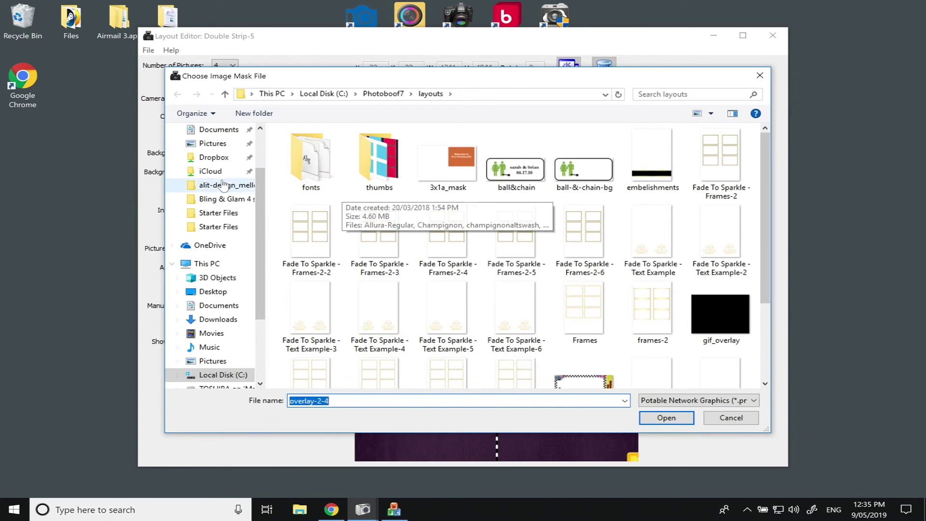
pyautogui.click(260, 172)
pyautogui.moveTo(260, 173); pyautogui.dragTo(260, 140)
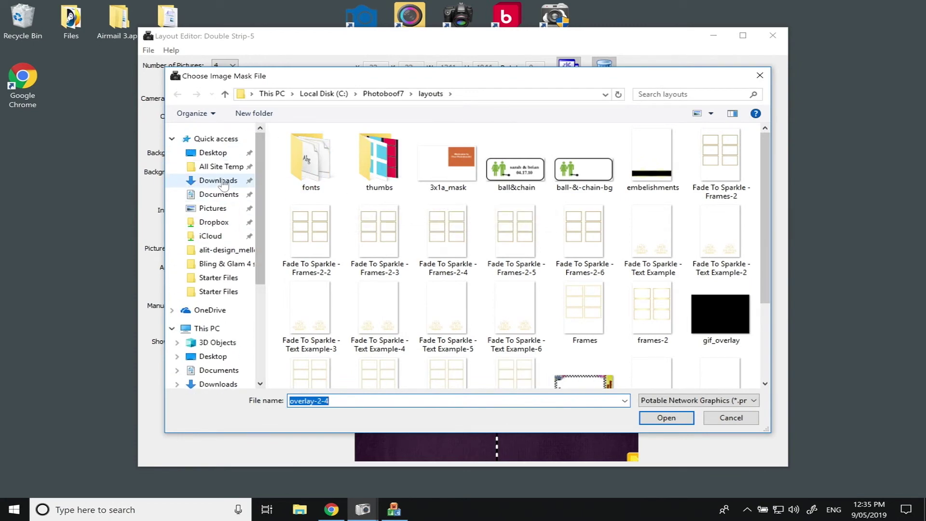
pyautogui.click(218, 180)
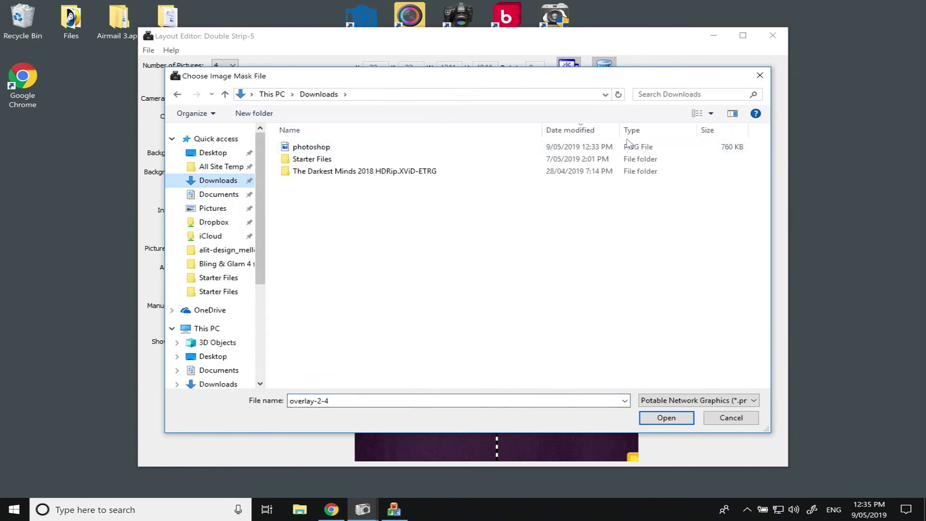
pyautogui.click(415, 150)
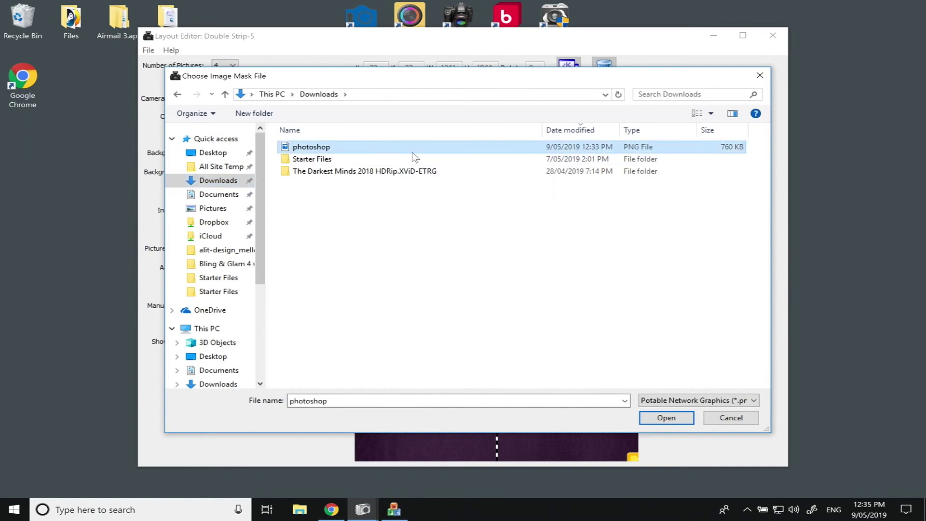
pyautogui.click(657, 421)
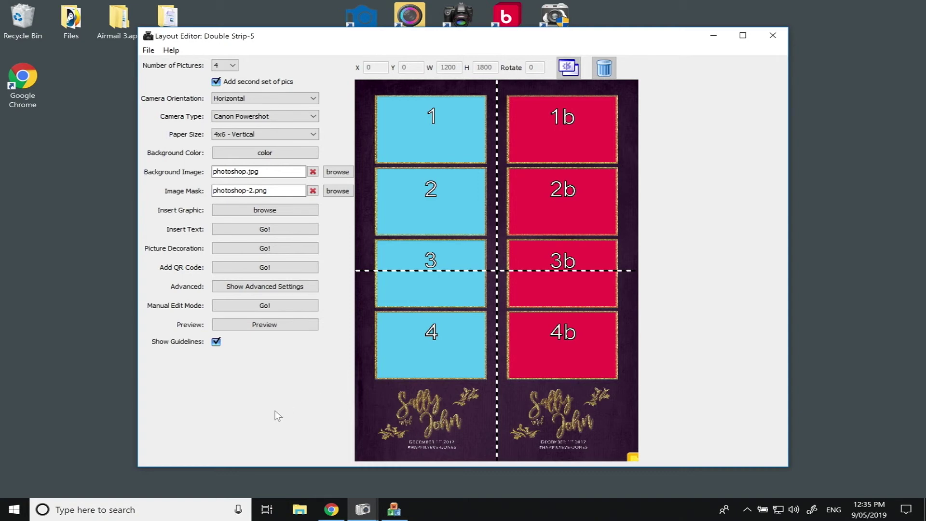
# Step: Preview the assembled double strip layout, and exit the Layout Editor saving the changes to it
pyautogui.click(265, 326)
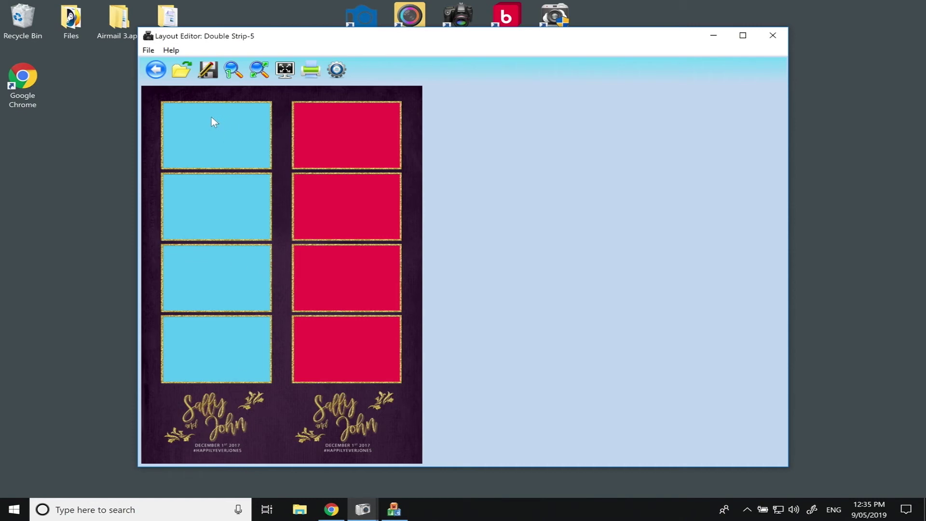
pyautogui.click(158, 73)
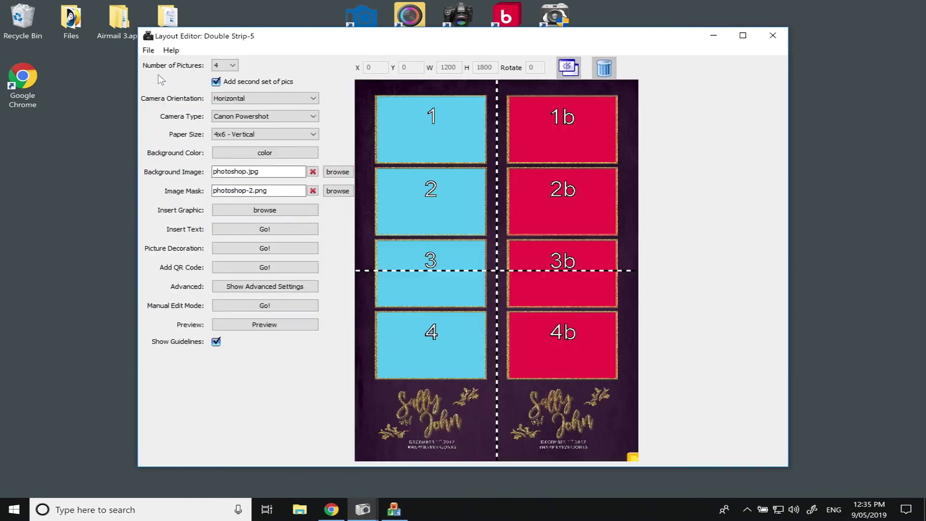
pyautogui.click(148, 51)
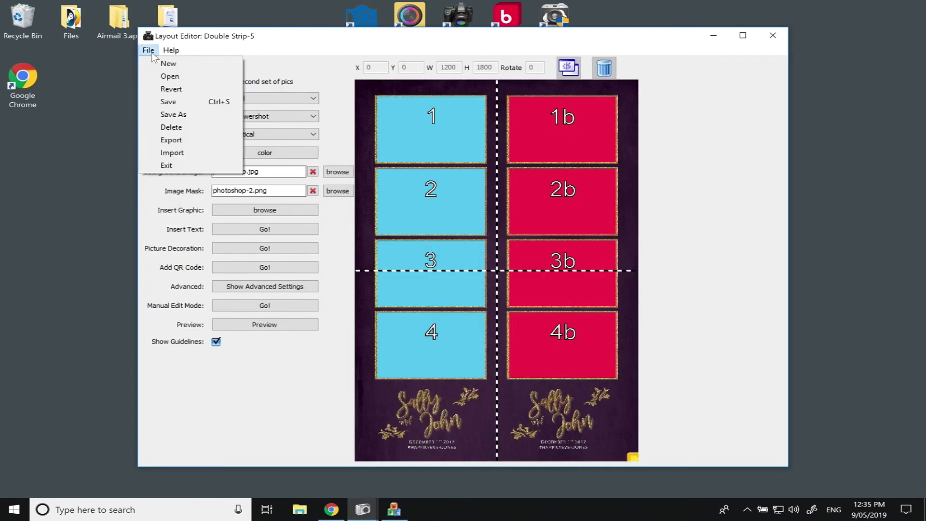
pyautogui.click(167, 166)
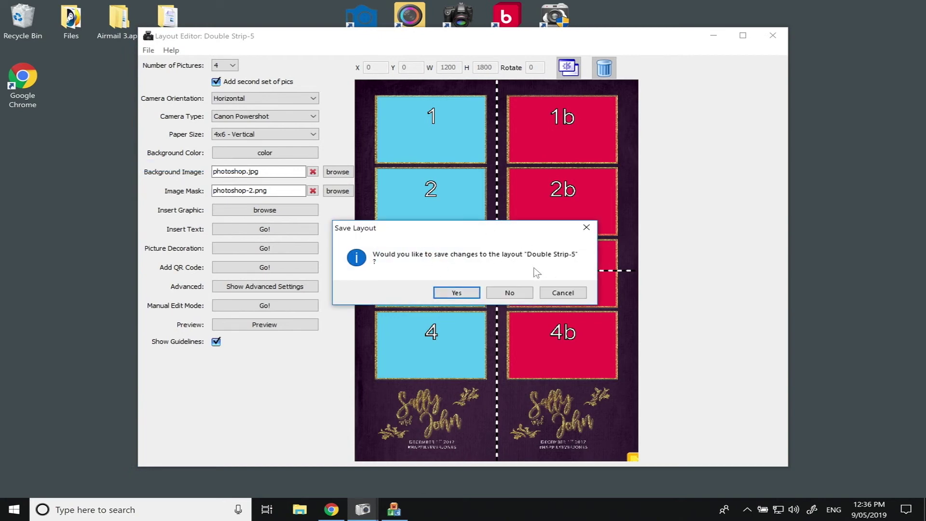
pyautogui.click(458, 294)
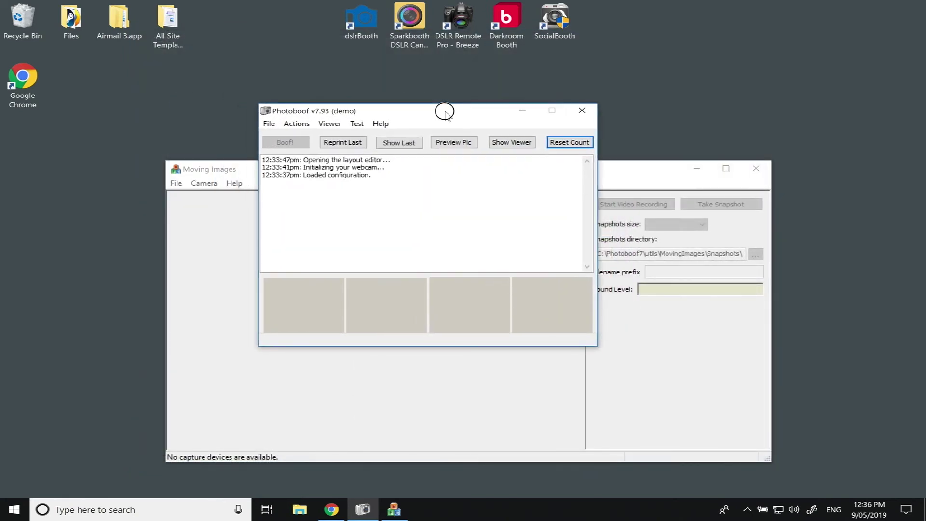
# Step: Show the photo booth viewer on monitor 1
pyautogui.click(330, 123)
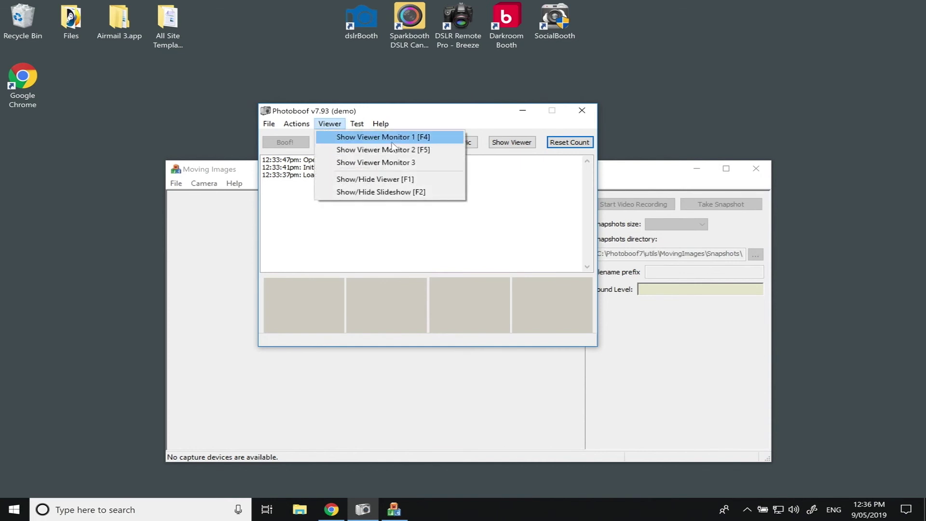
pyautogui.click(392, 139)
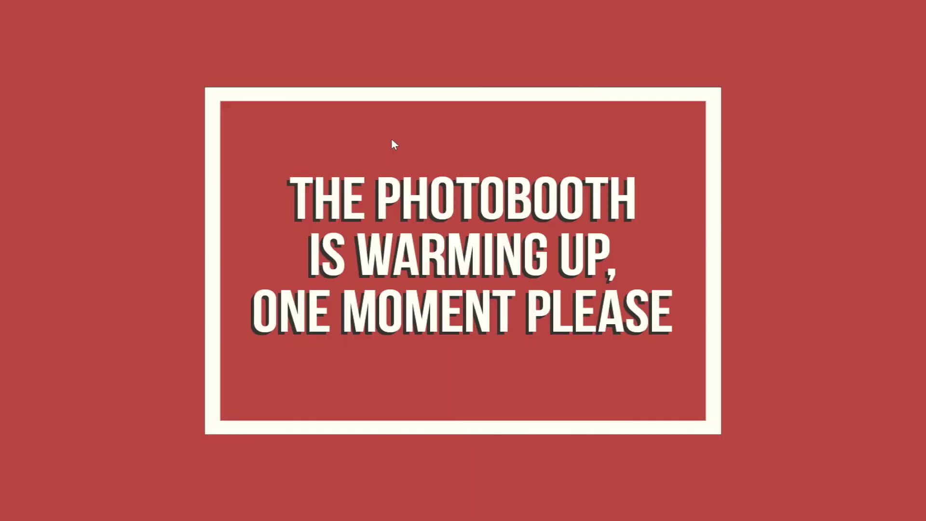